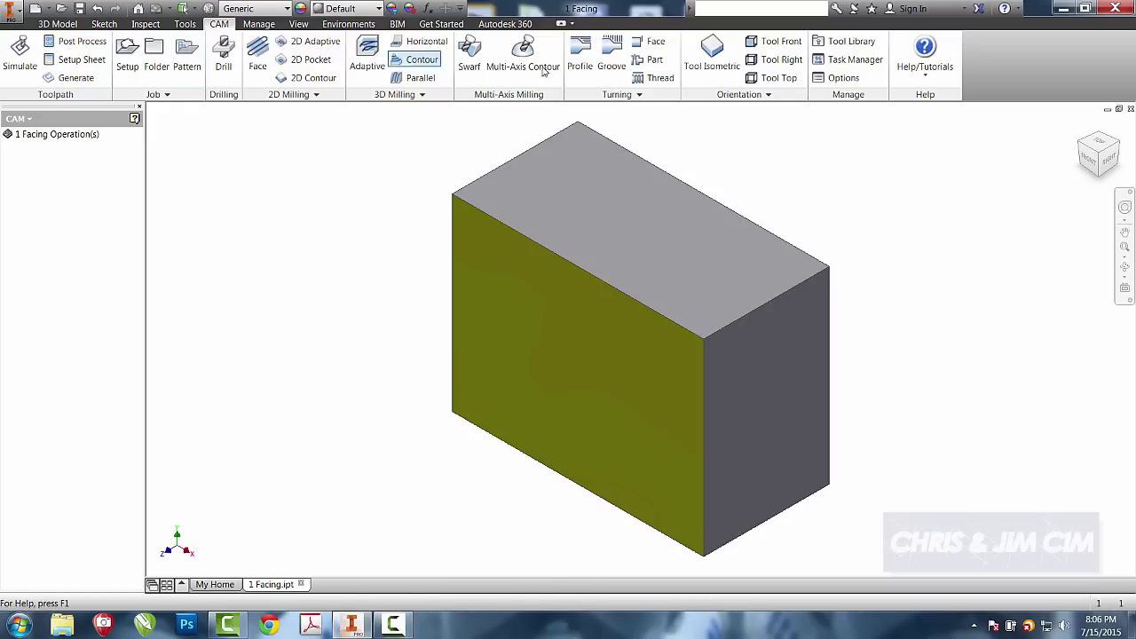
- Switch to the Tool Isometric view of the block and start a new setup
click(709, 68)
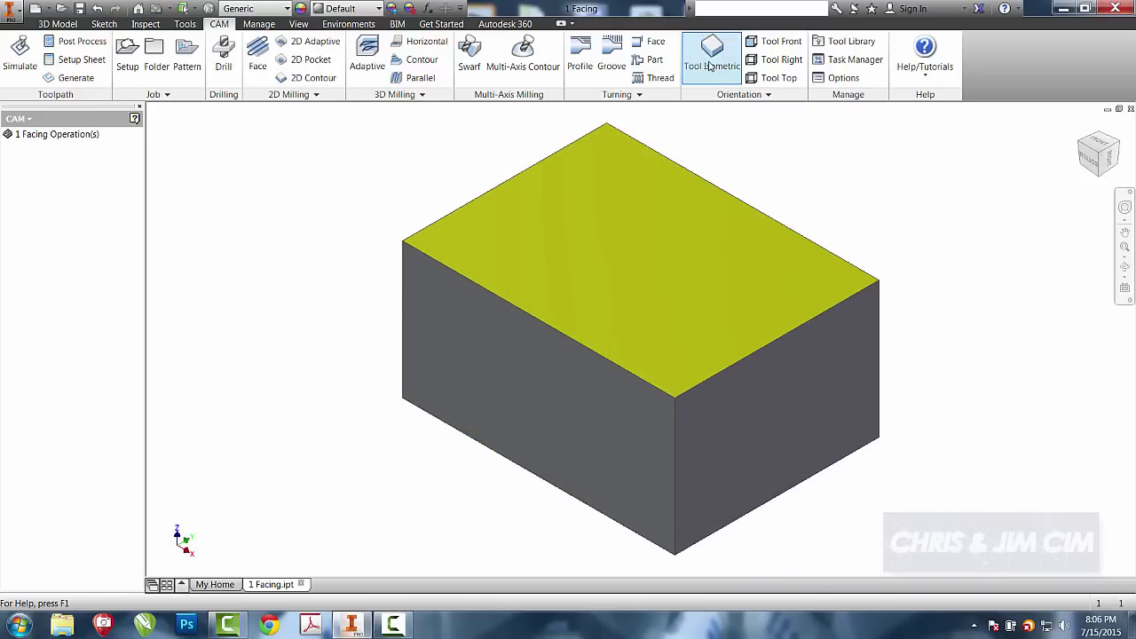
click(128, 57)
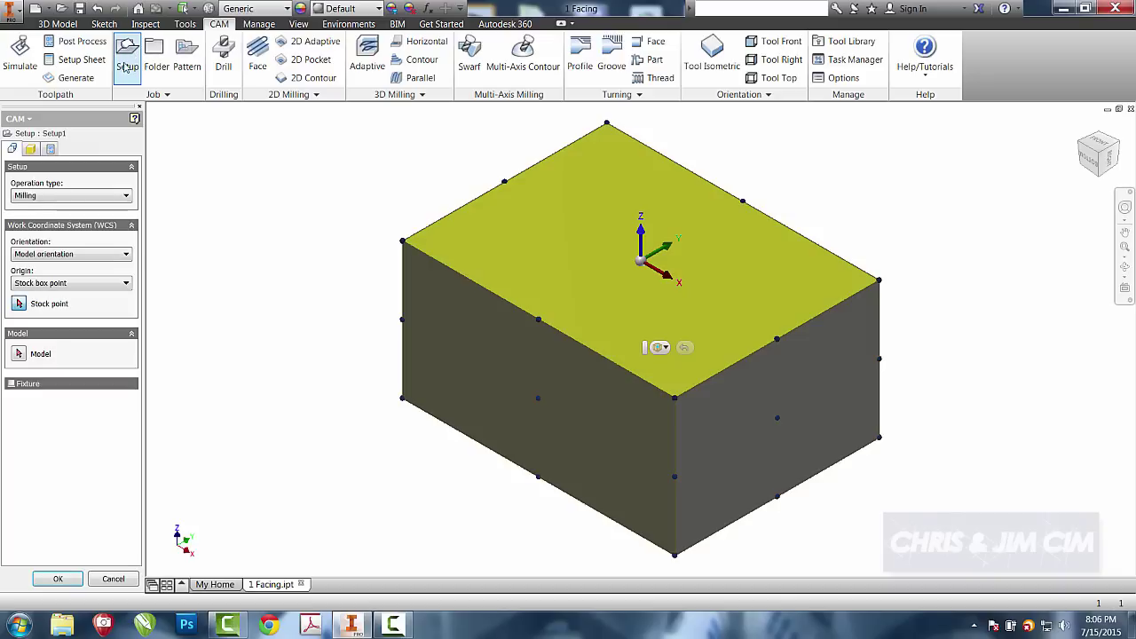
- Confirm Milling as the operation type and Stock box point as the WCS origin
click(58, 197)
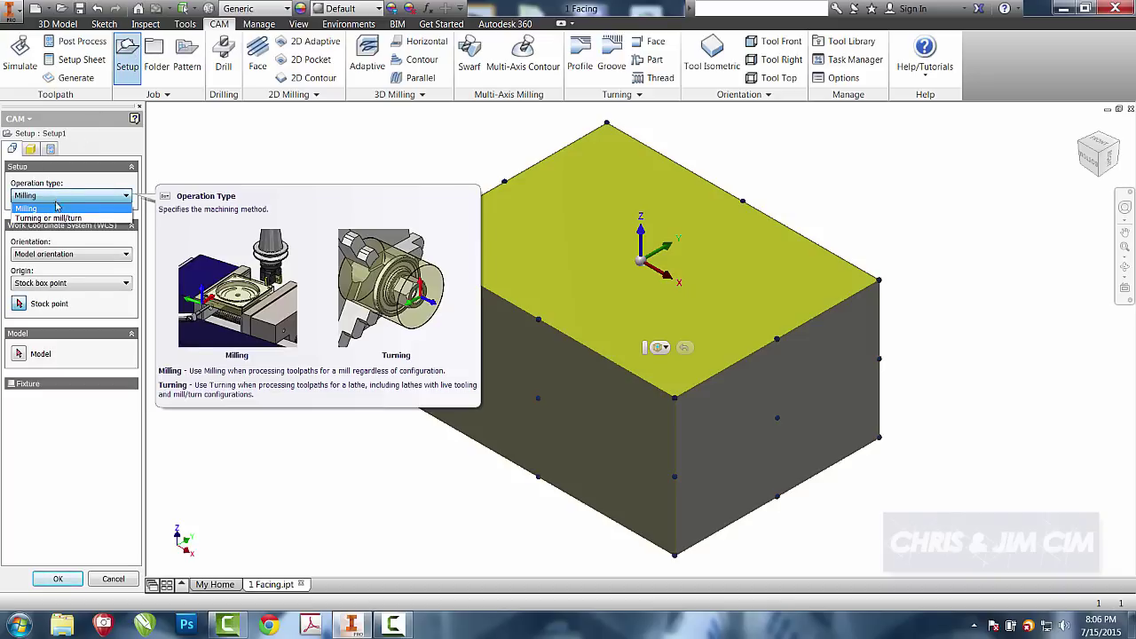
click(53, 209)
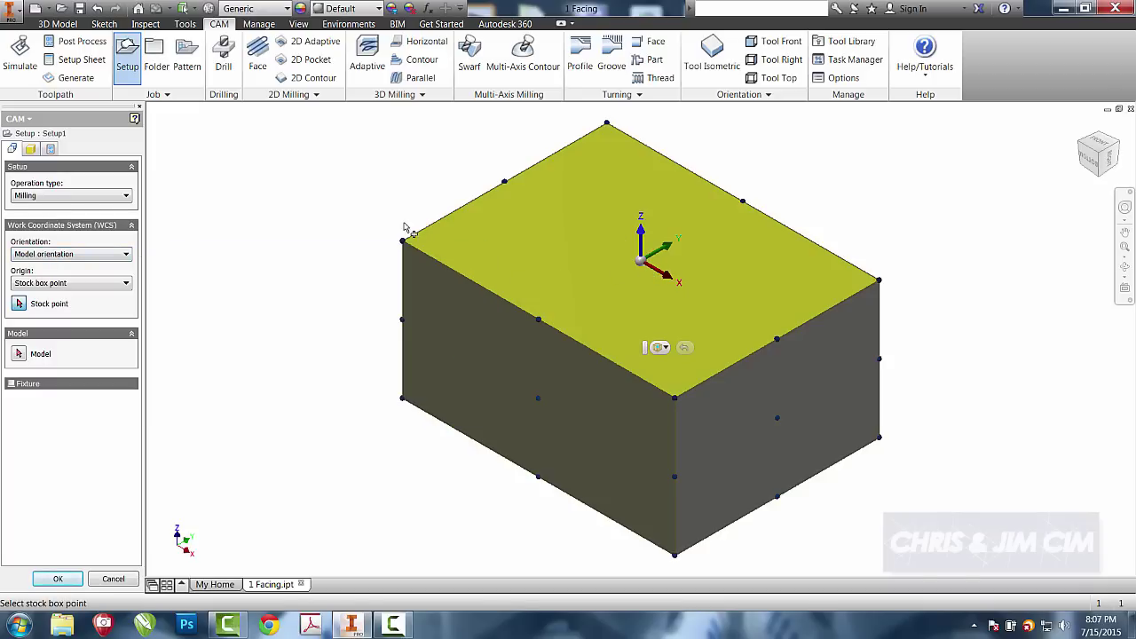
click(87, 284)
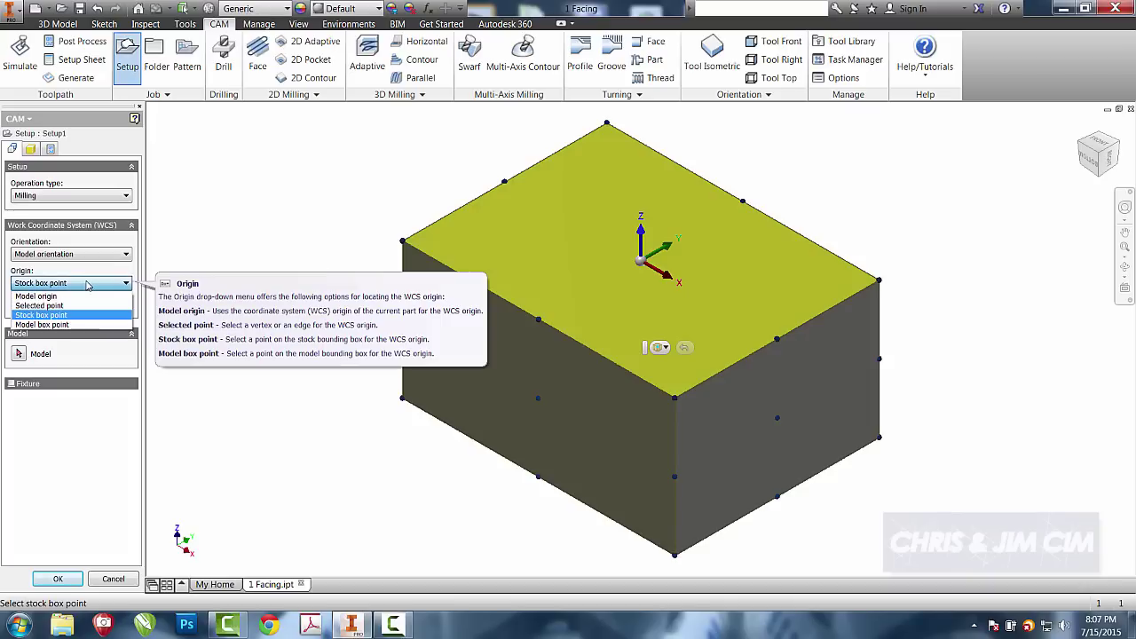
click(87, 284)
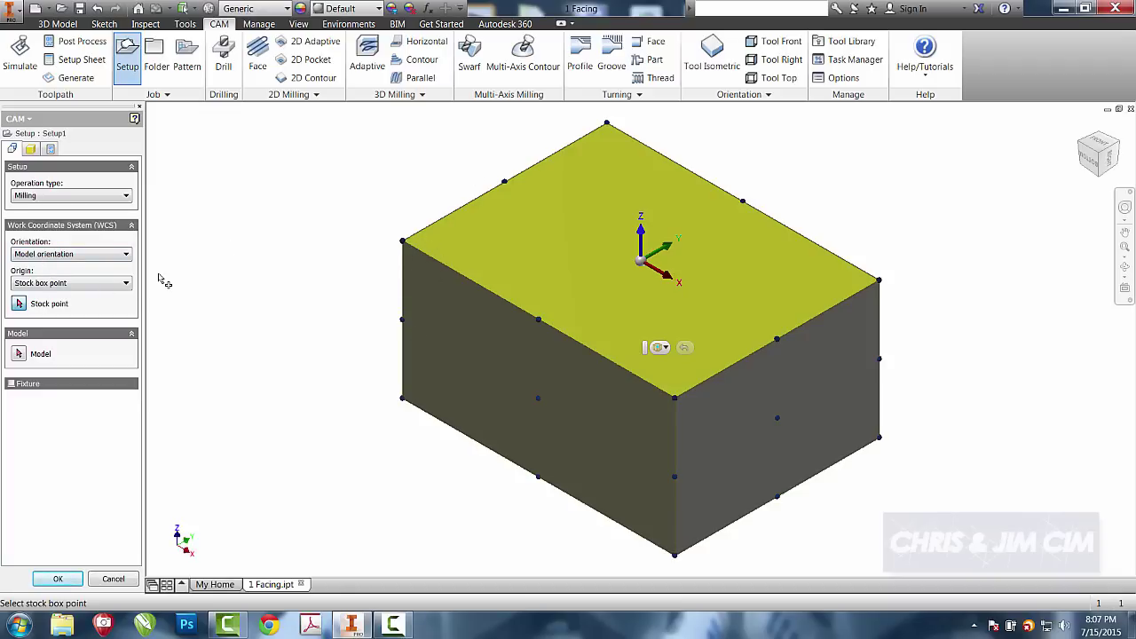
- Keep Model orientation and pick the top face's top-left corner as the Stock box point origin
click(88, 258)
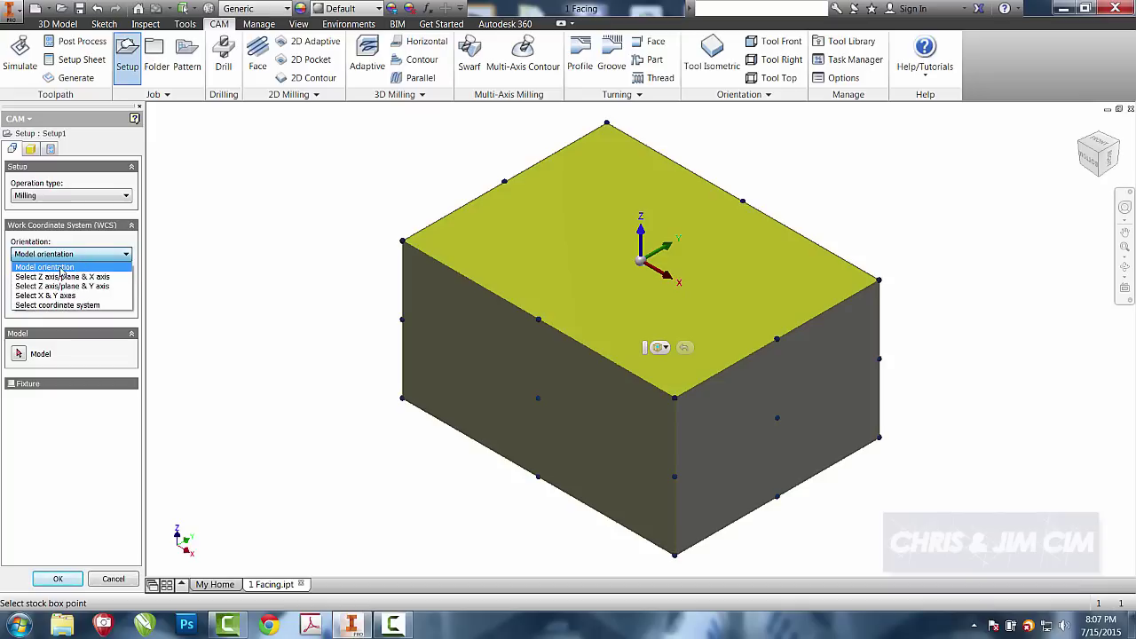
click(60, 267)
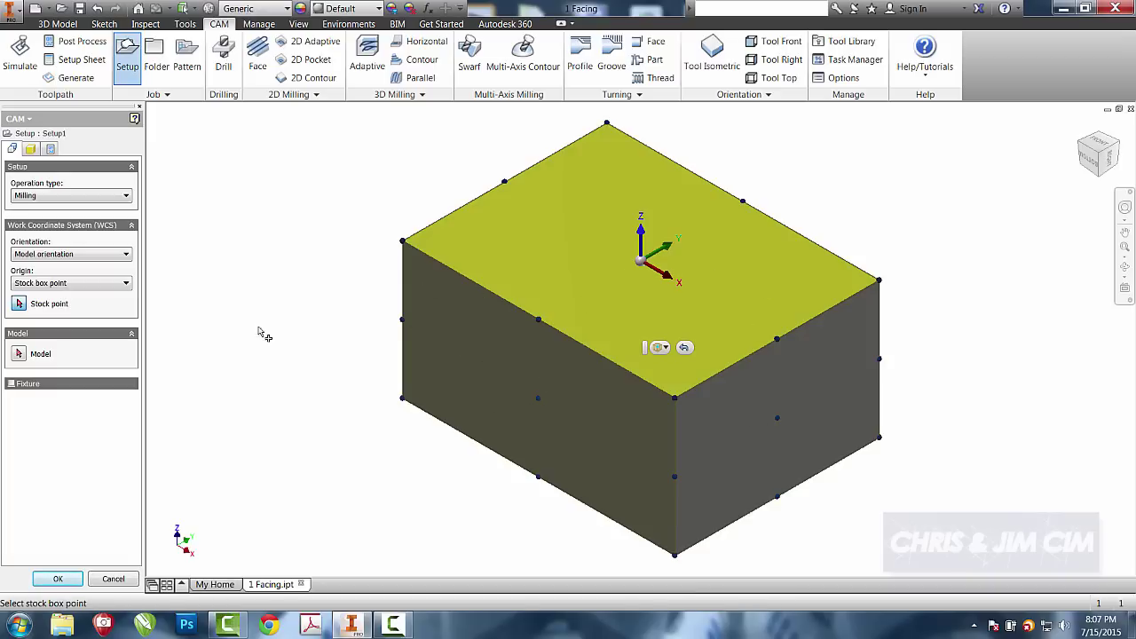
click(99, 286)
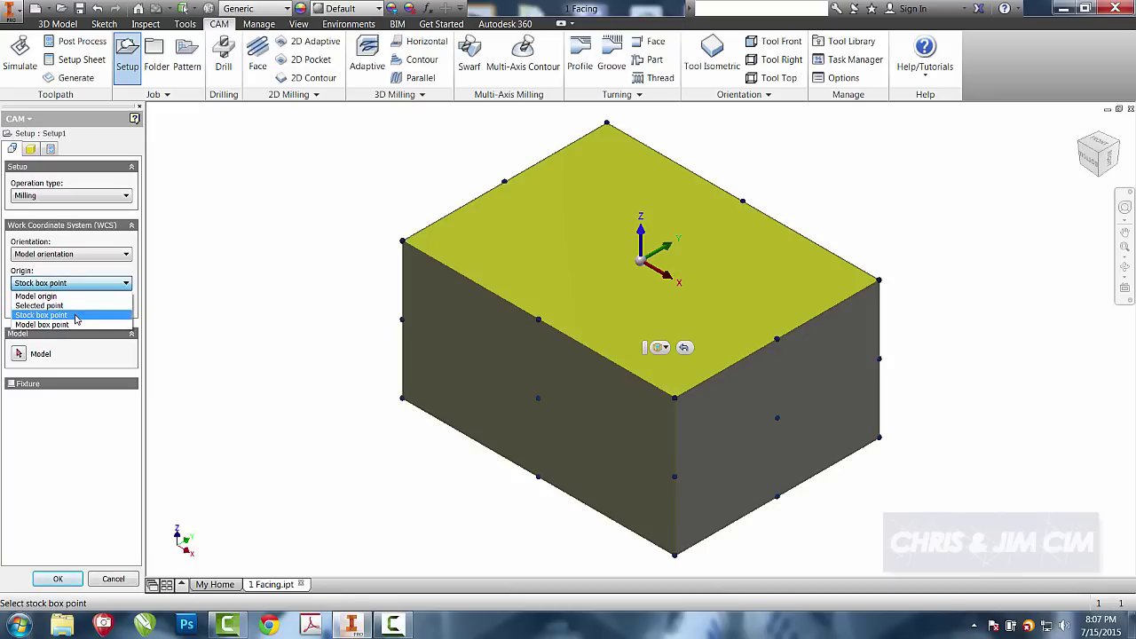
click(77, 316)
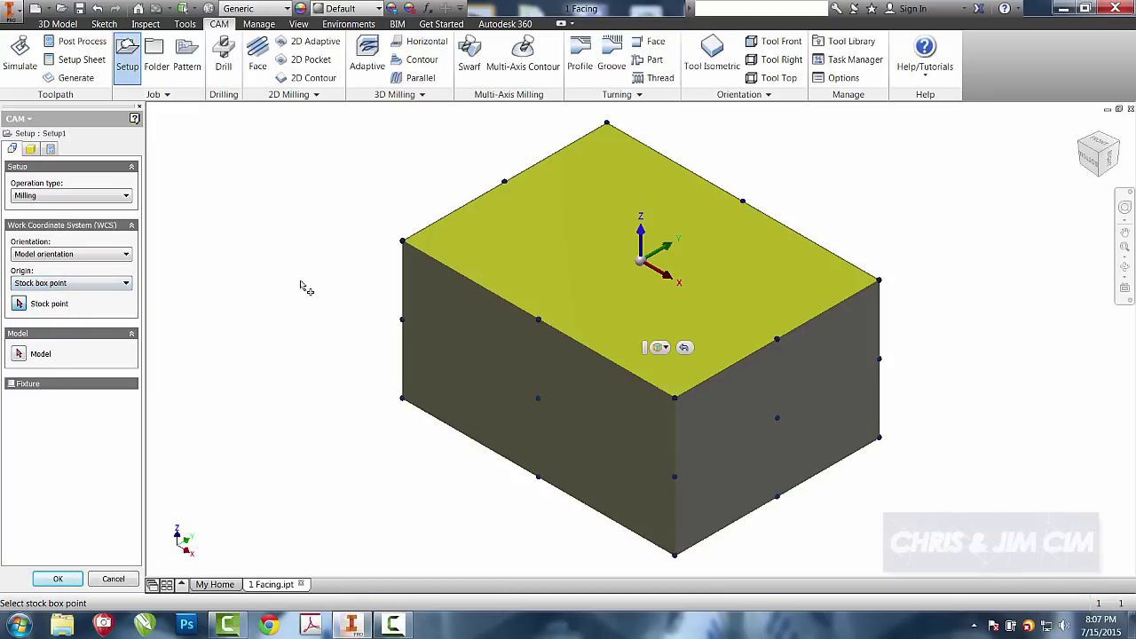
click(404, 243)
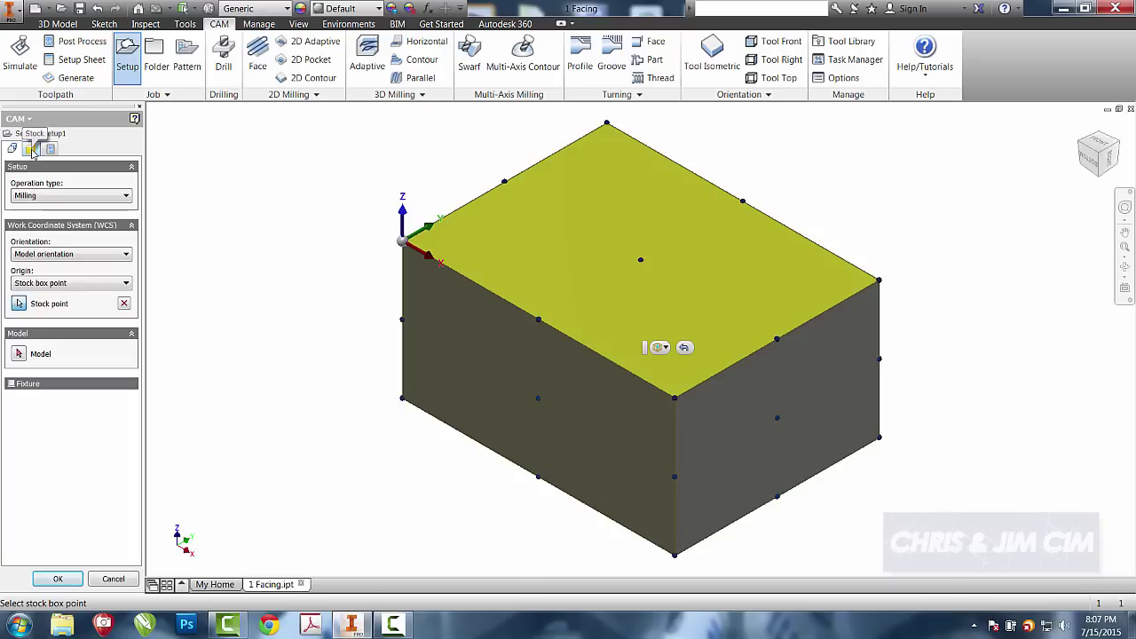
- Set the stock mode to Relative size box
click(32, 149)
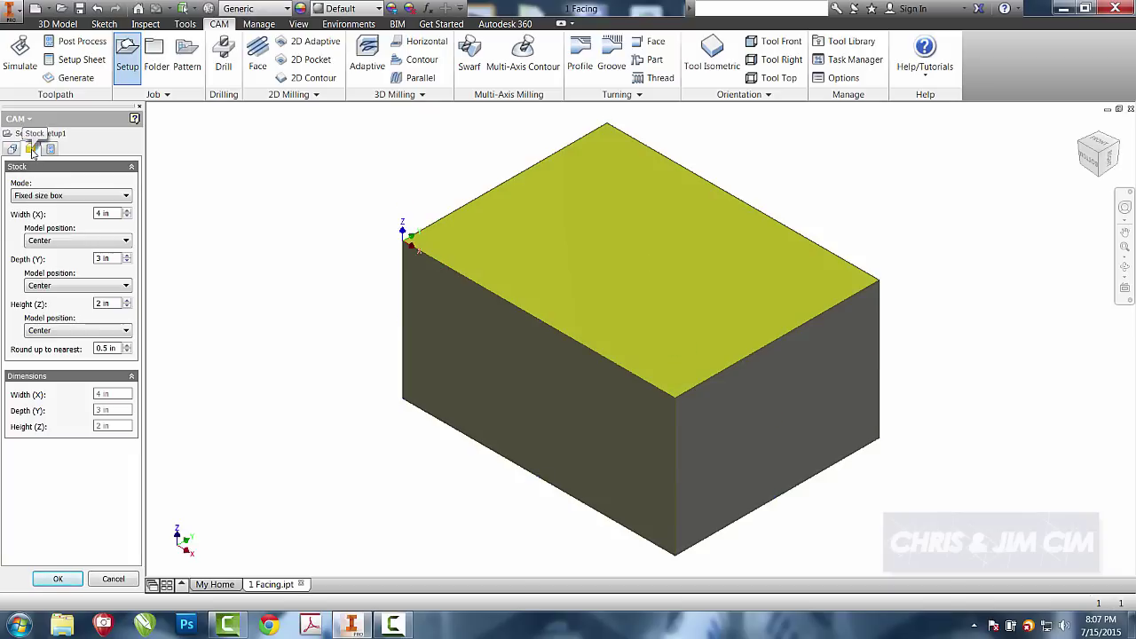
click(64, 197)
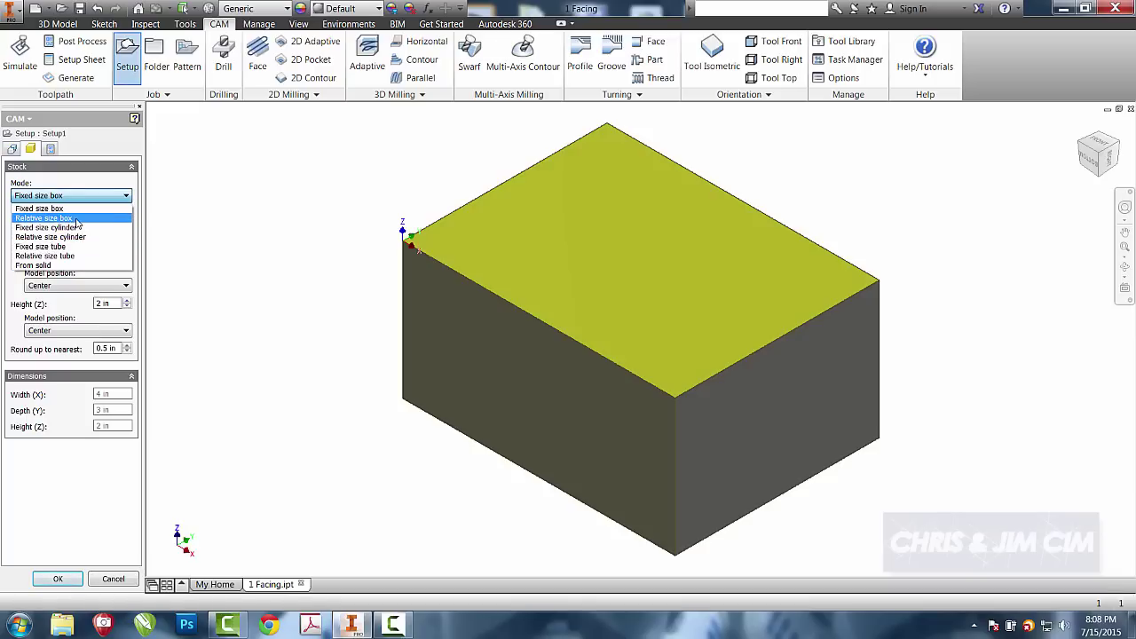
click(75, 218)
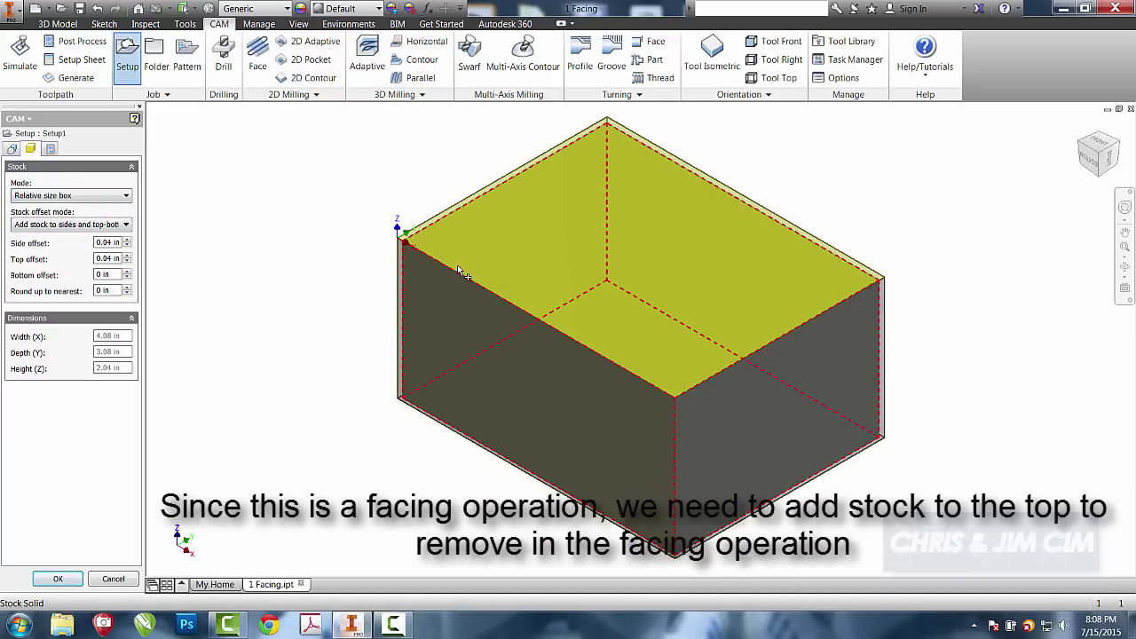
- Add stock to sides and top-bottom with Side offset 0 and Top offset 0.125 in
click(107, 225)
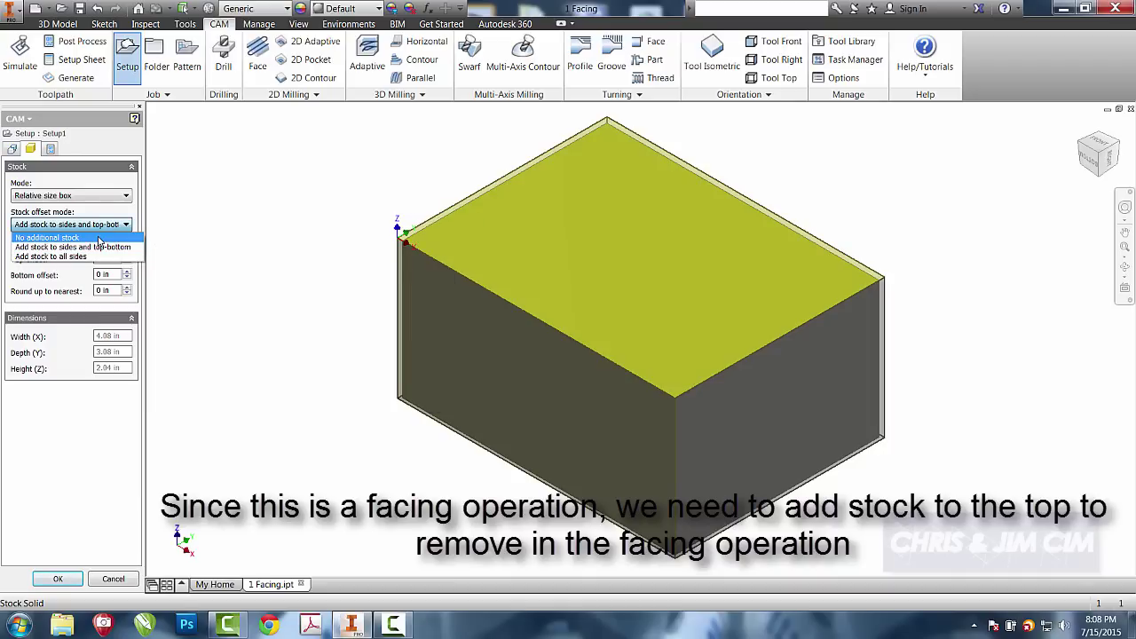
click(99, 238)
click(95, 227)
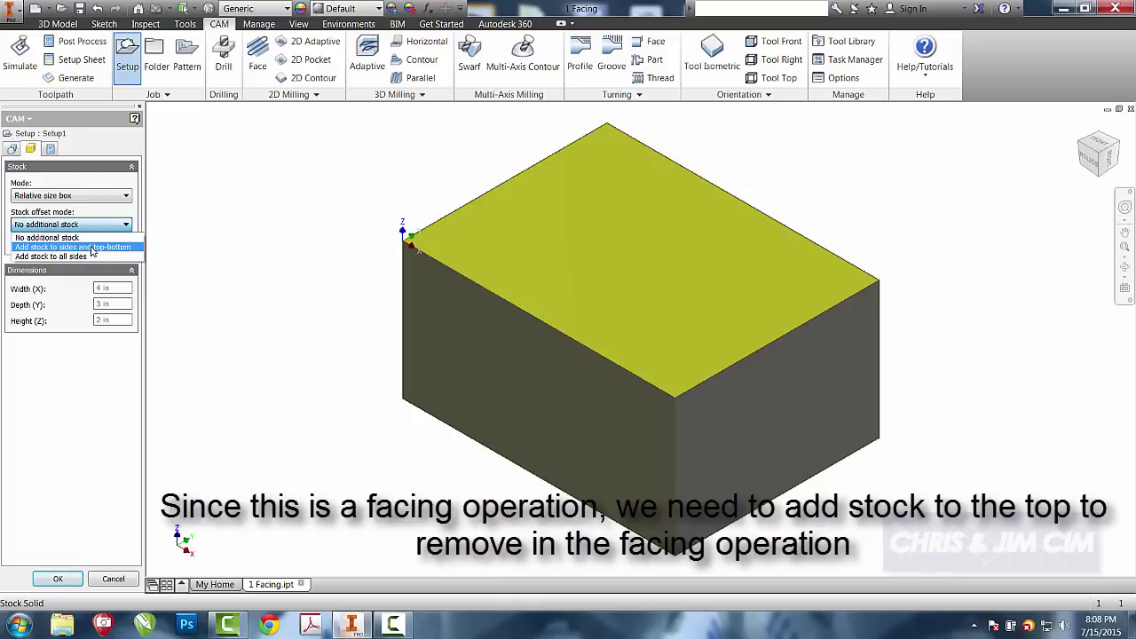
click(90, 247)
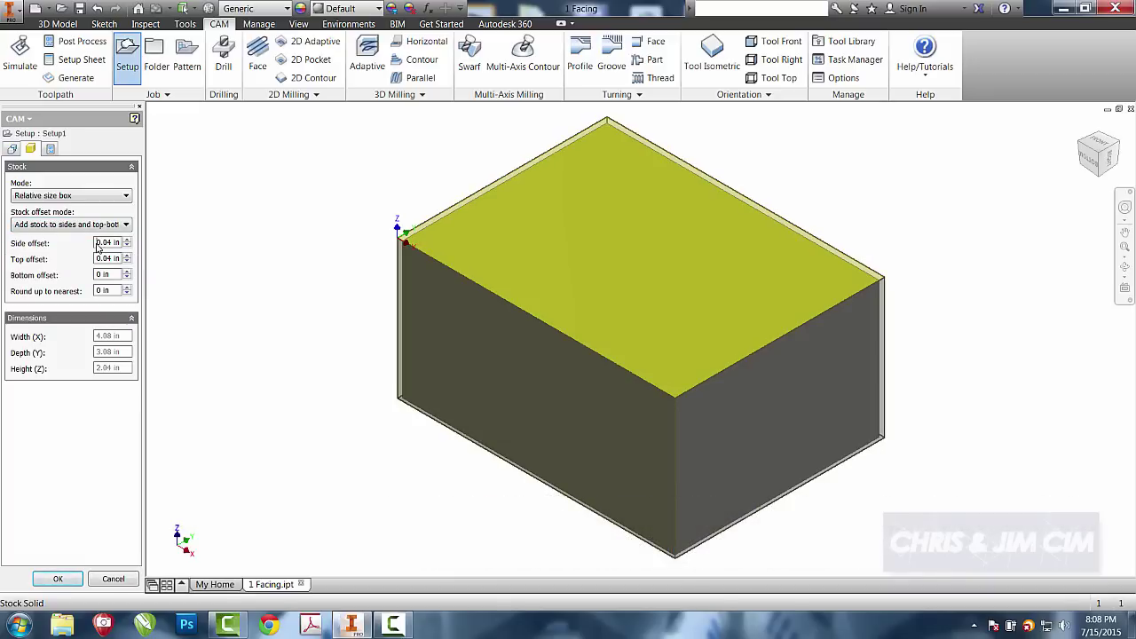
double_click(98, 245)
text(0)
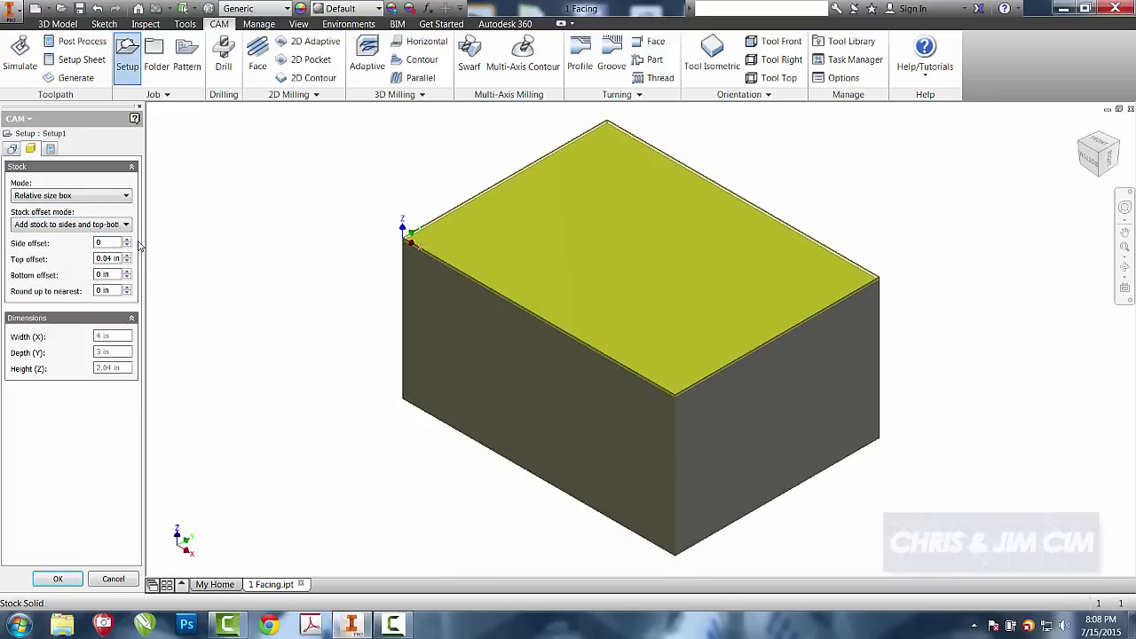
double_click(102, 258)
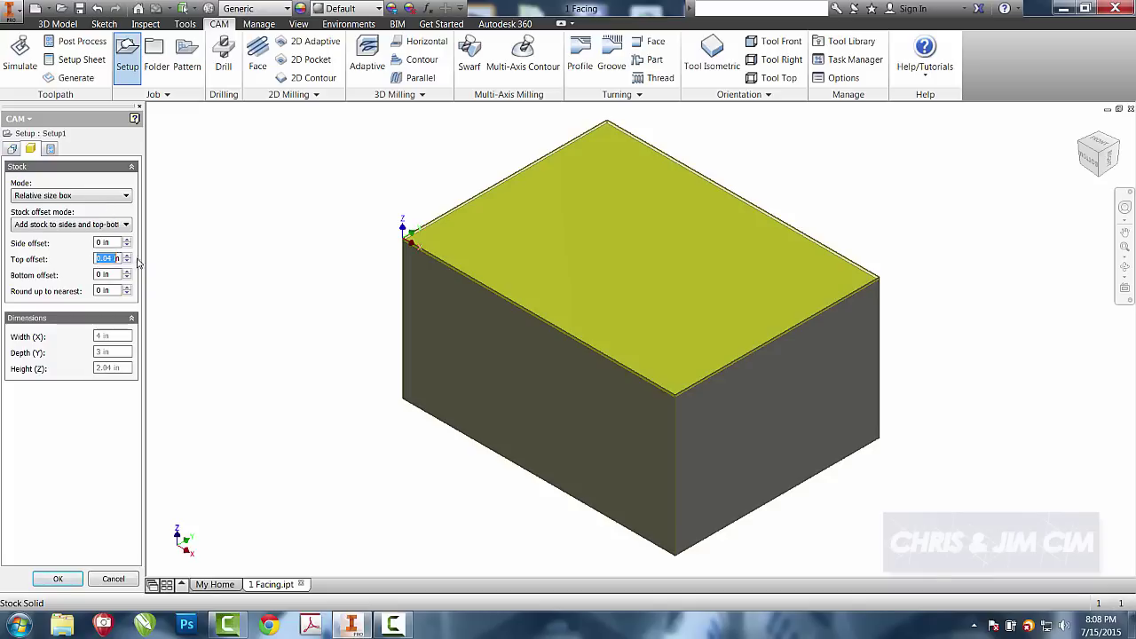
text(.125)
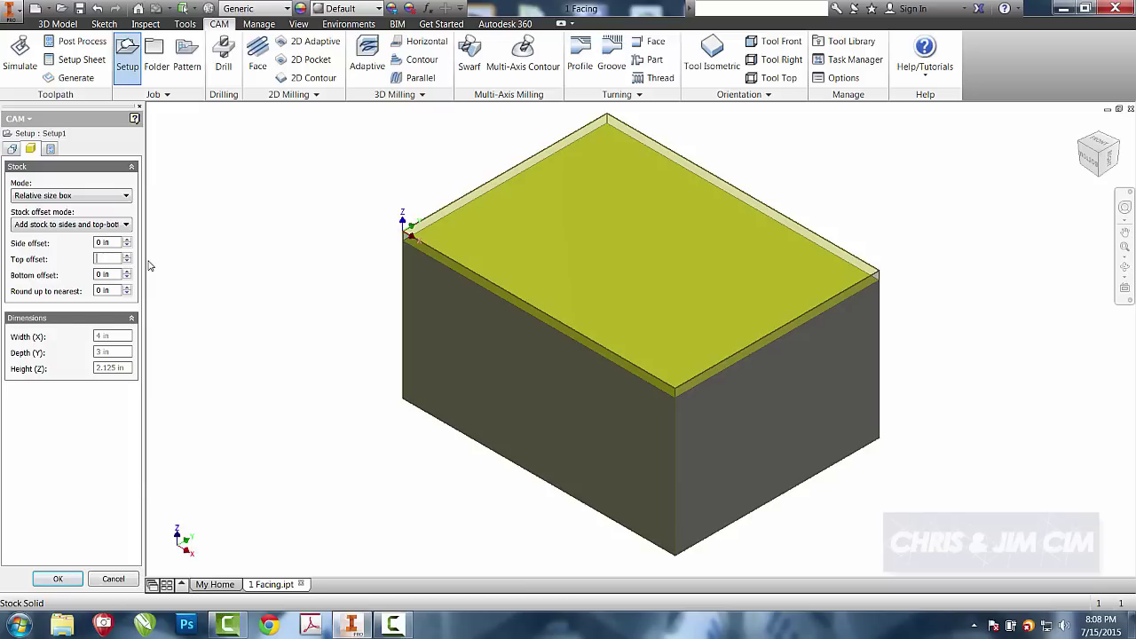
text(1/8)
- Replace program number 1001 with the name 'Facing' and accept the setup
click(50, 149)
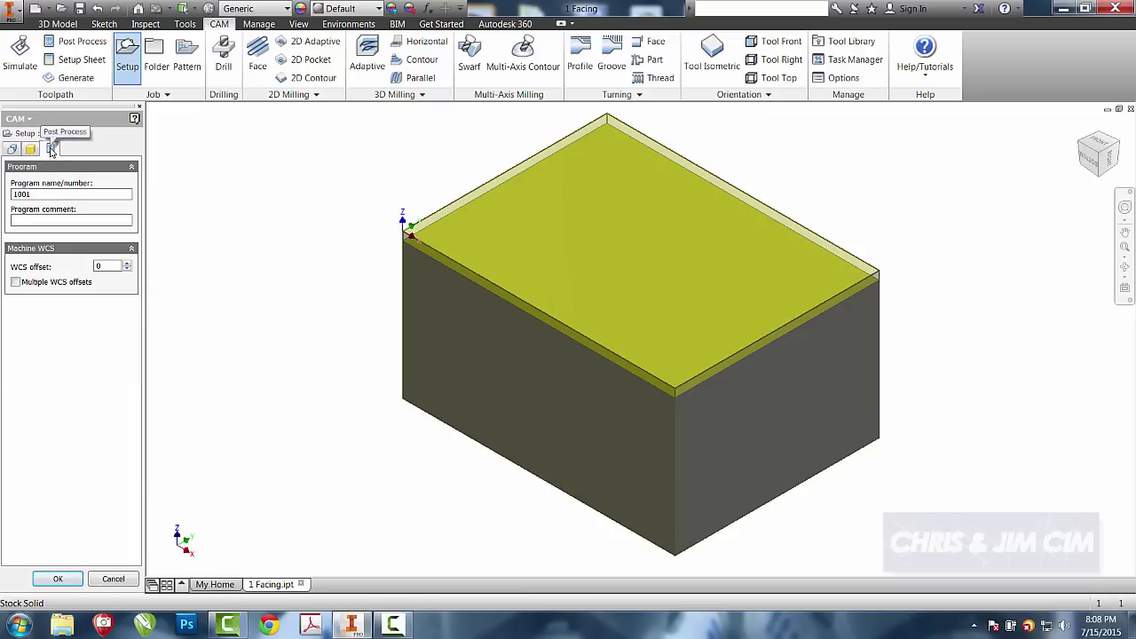
drag(43, 195, 3, 201)
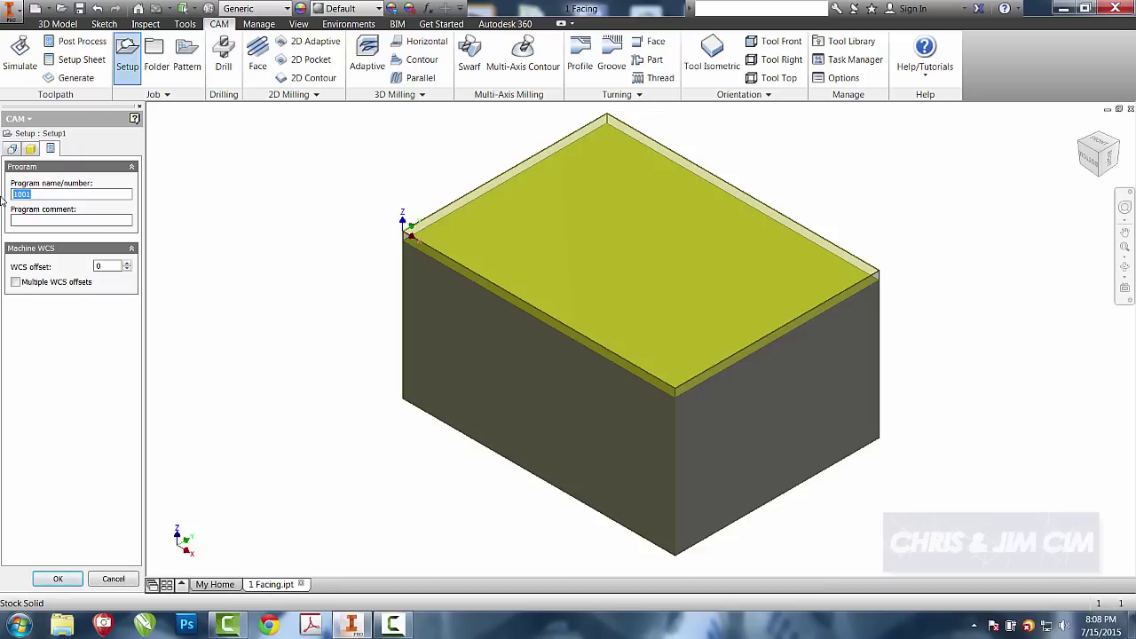
text(Facing)
click(58, 579)
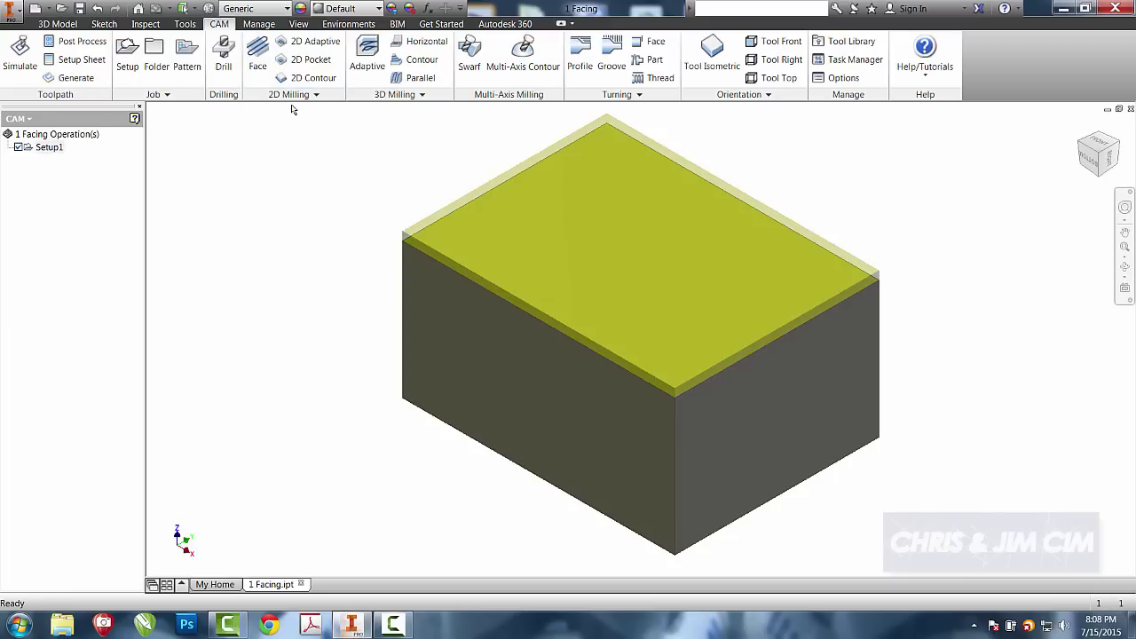
- Start a Face operation using tool #7, the Ø1/2" flat end mill from the WCC-CIM library
click(257, 62)
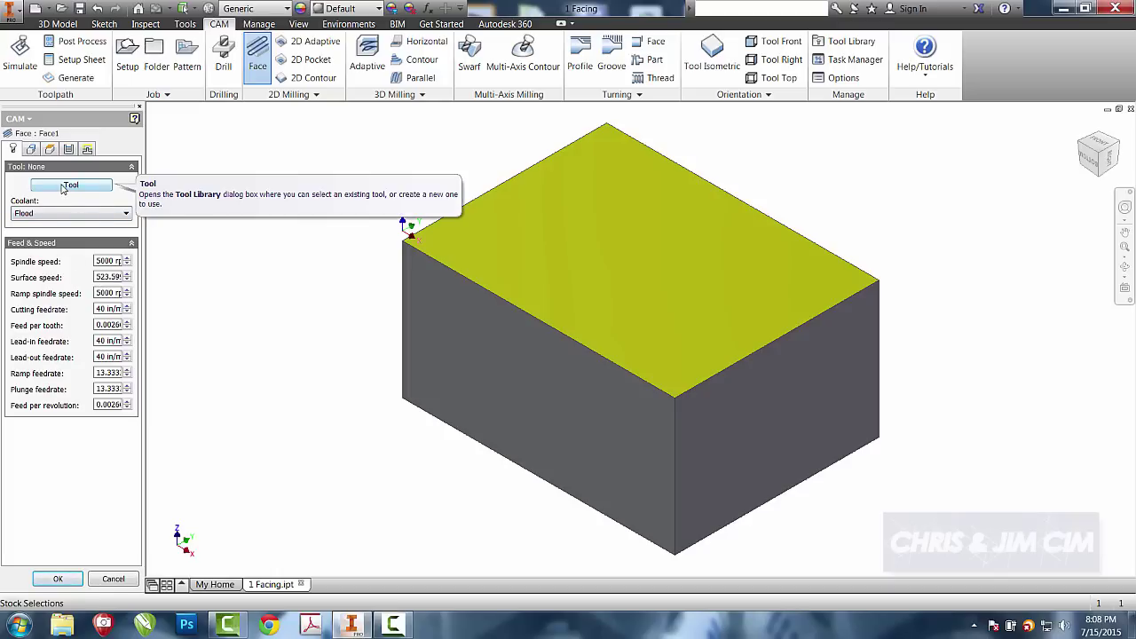
click(63, 188)
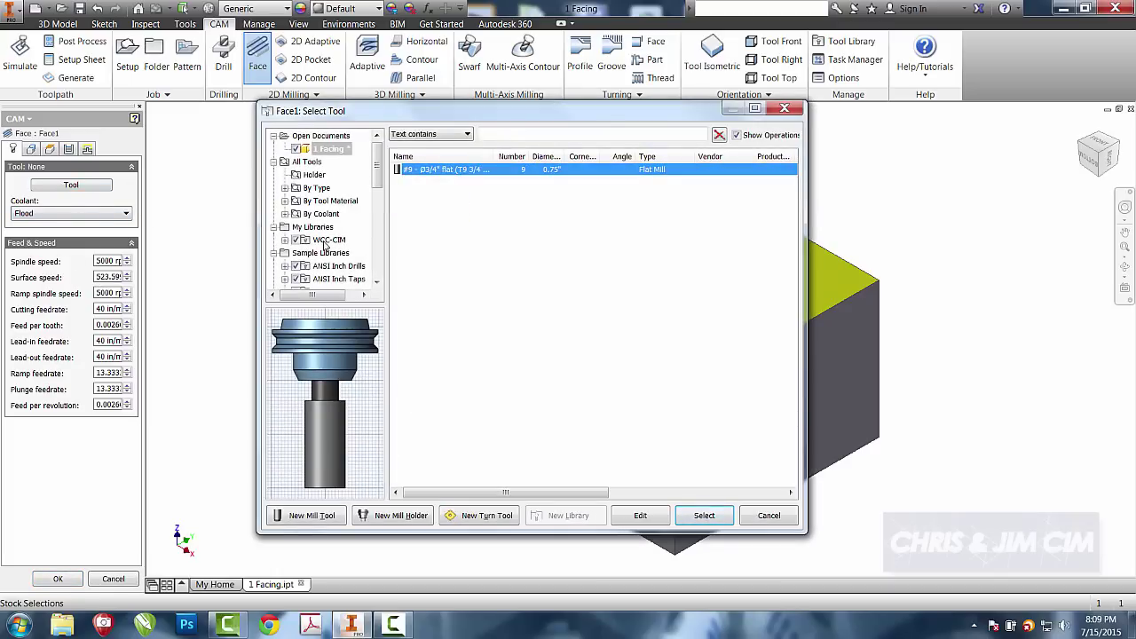
click(324, 242)
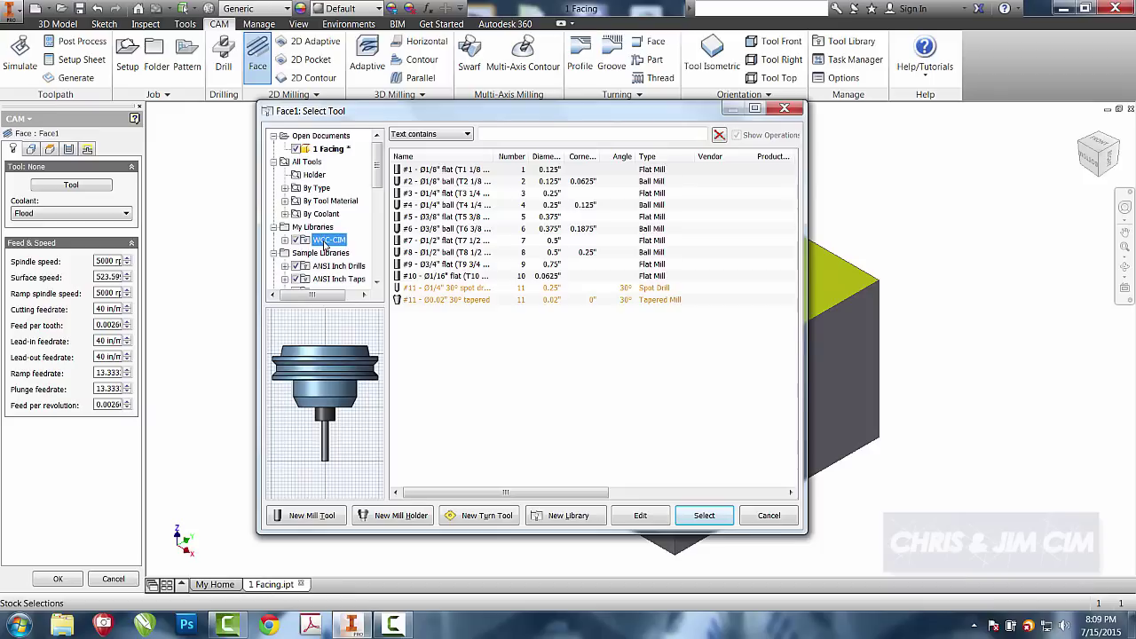
click(433, 244)
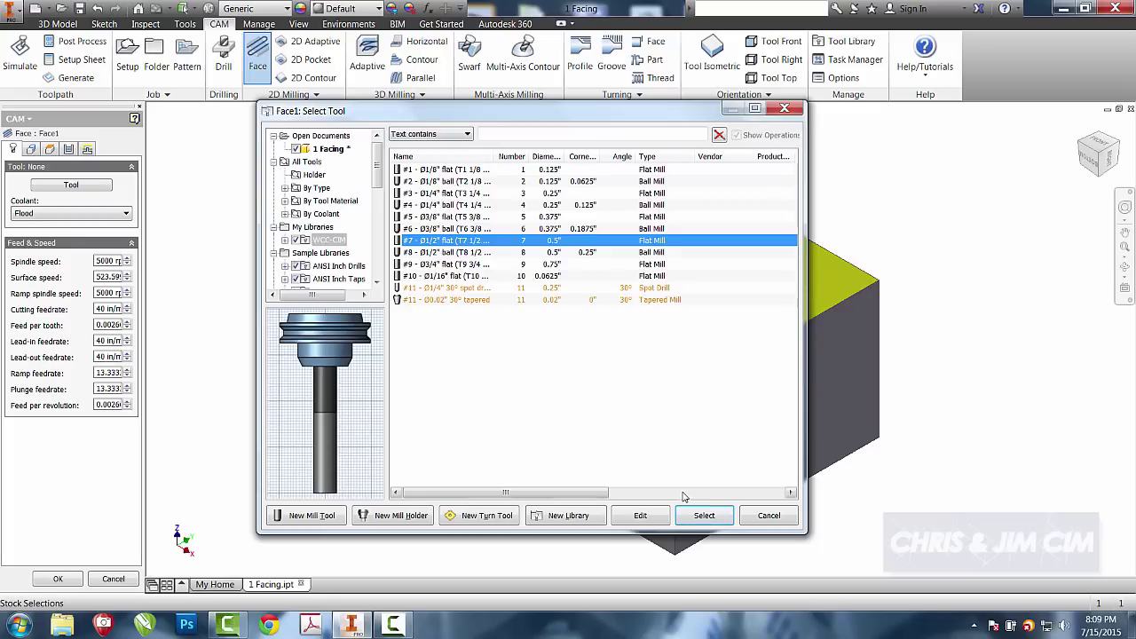
click(701, 515)
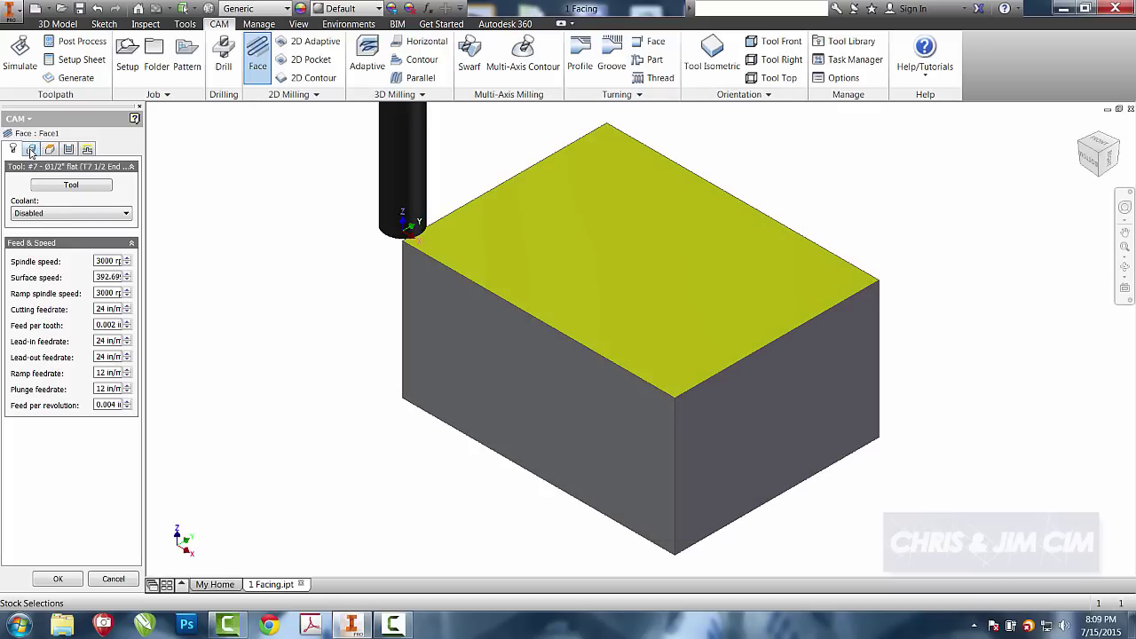
- Set Top Height to Stock top and Bottom Height to Stock top with a -0.125 in offset
click(32, 149)
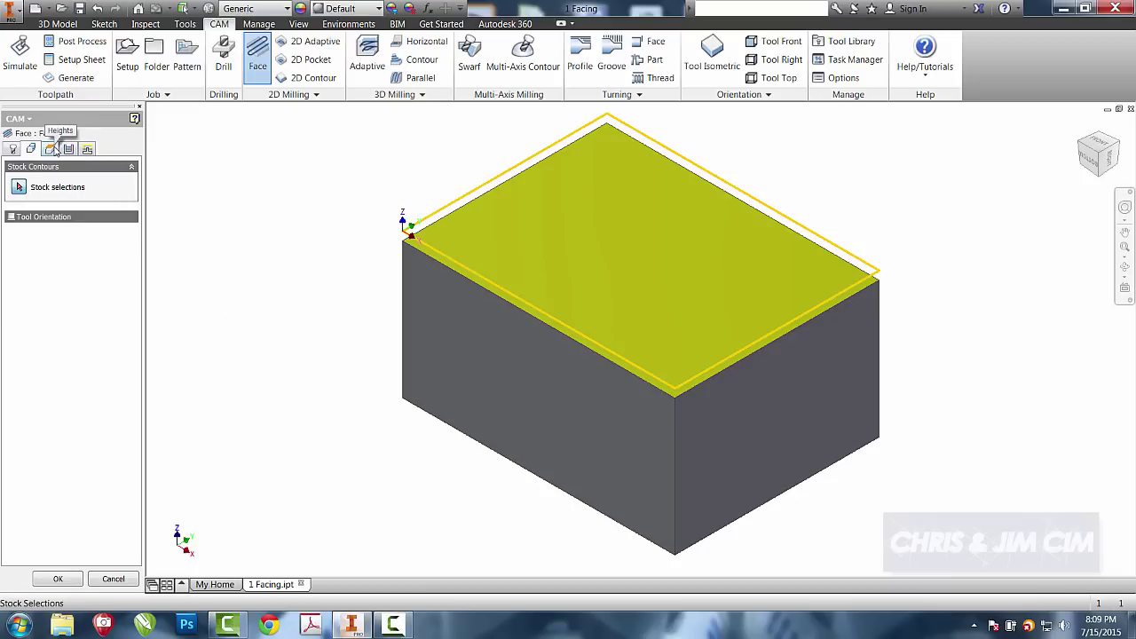
click(51, 148)
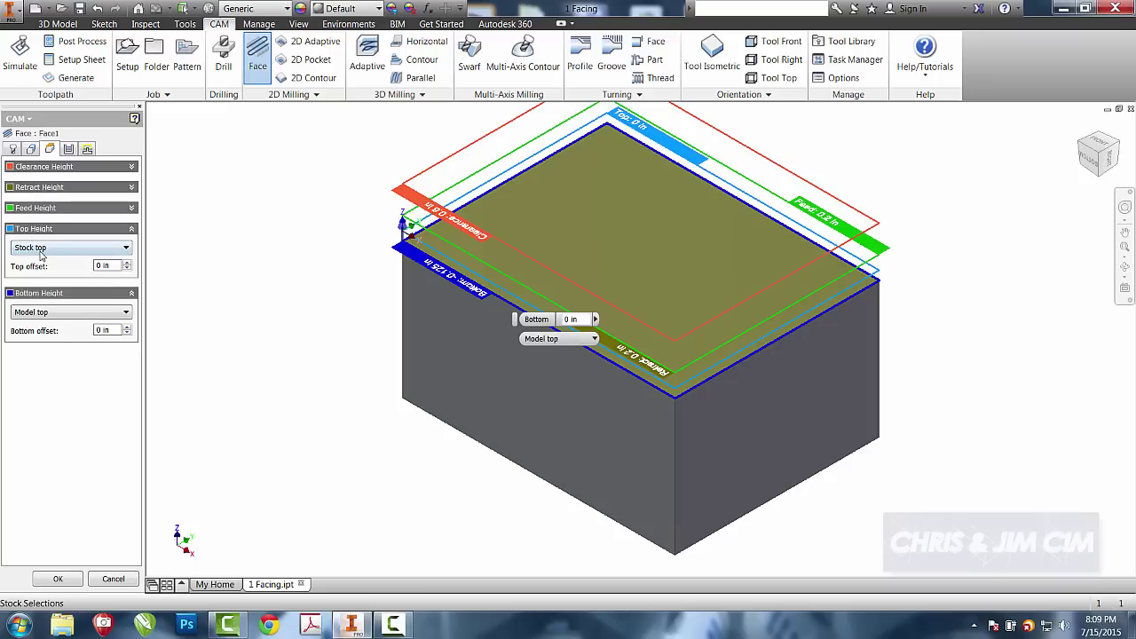
click(40, 249)
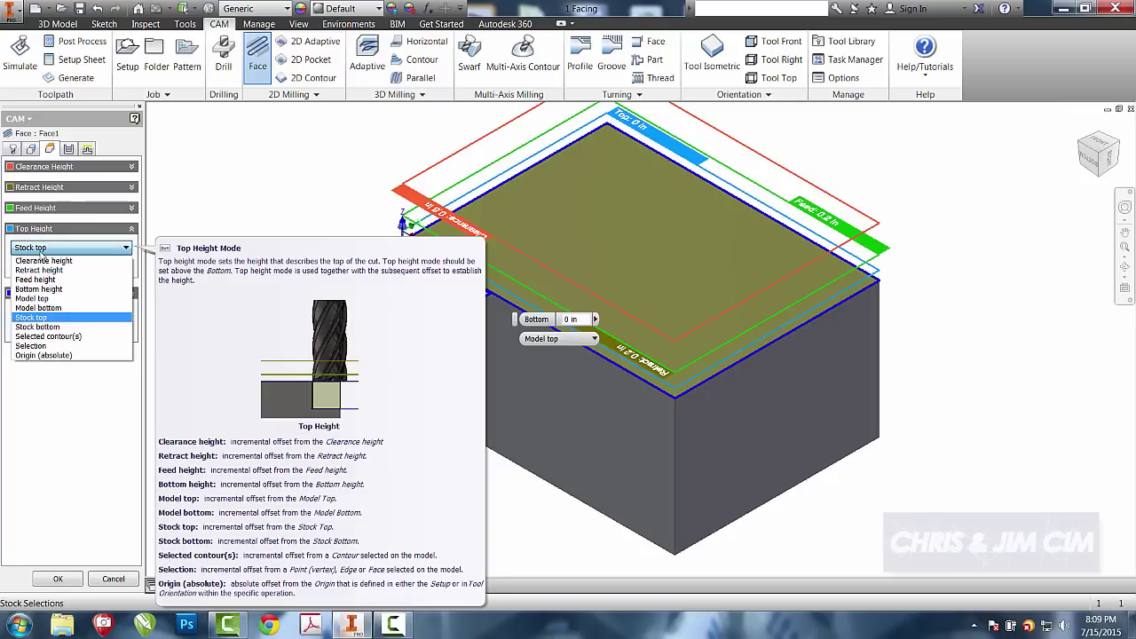
click(36, 317)
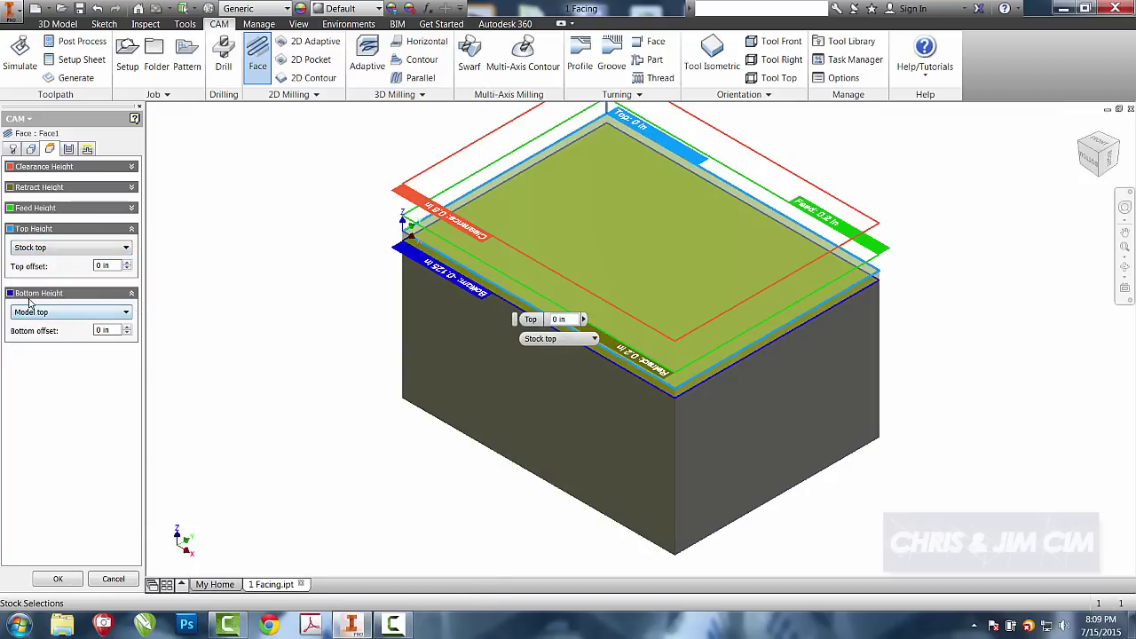
click(38, 316)
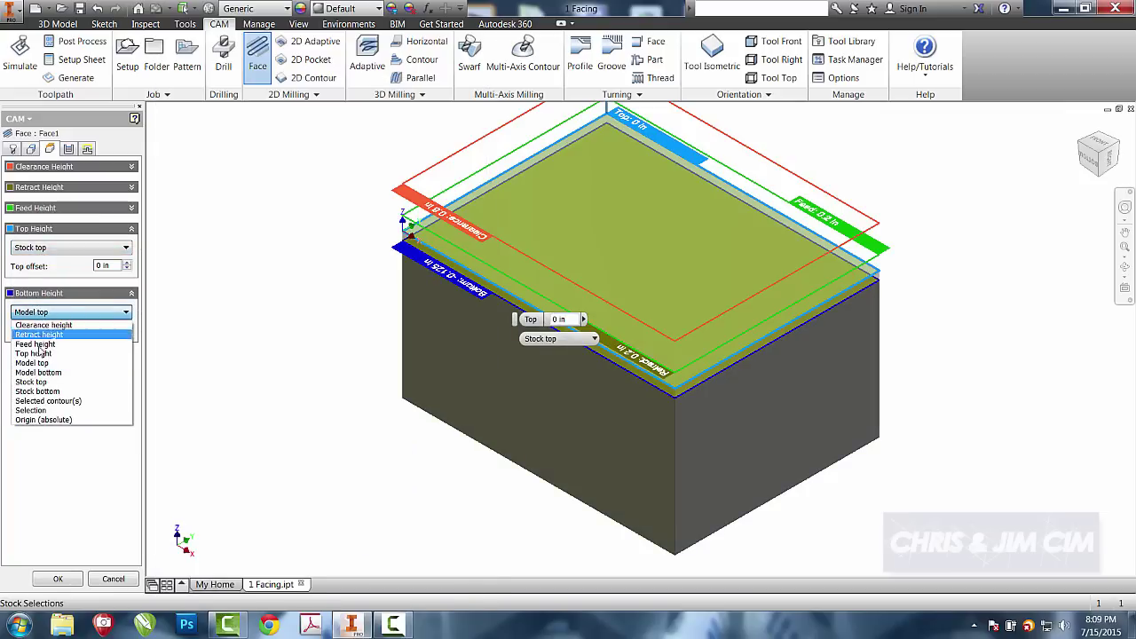
click(43, 382)
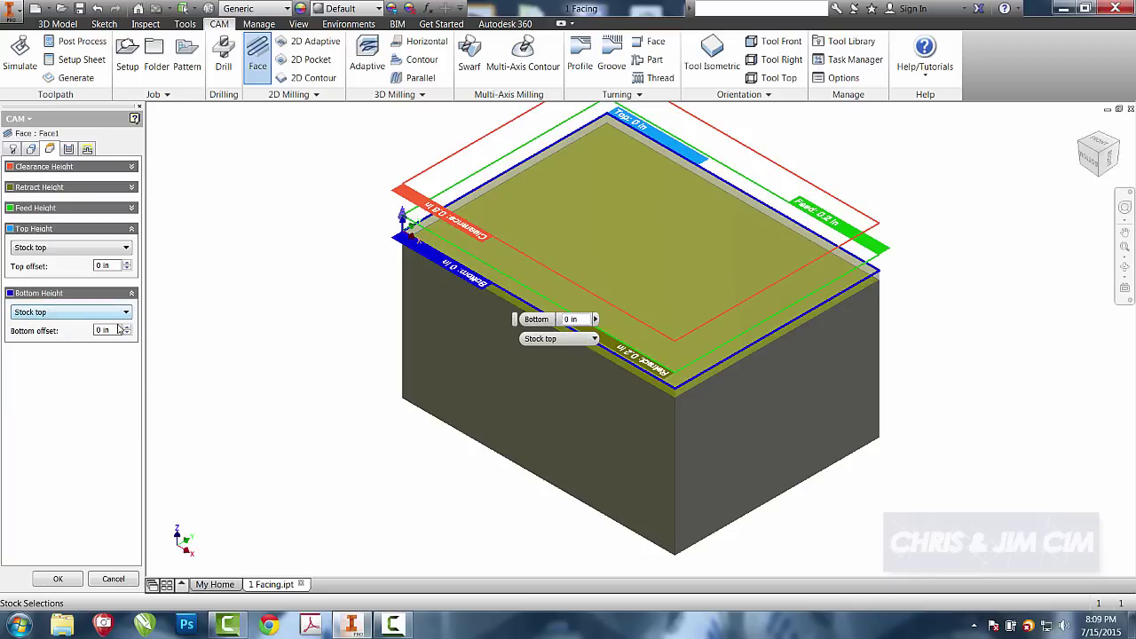
click(114, 332)
text(-.125)
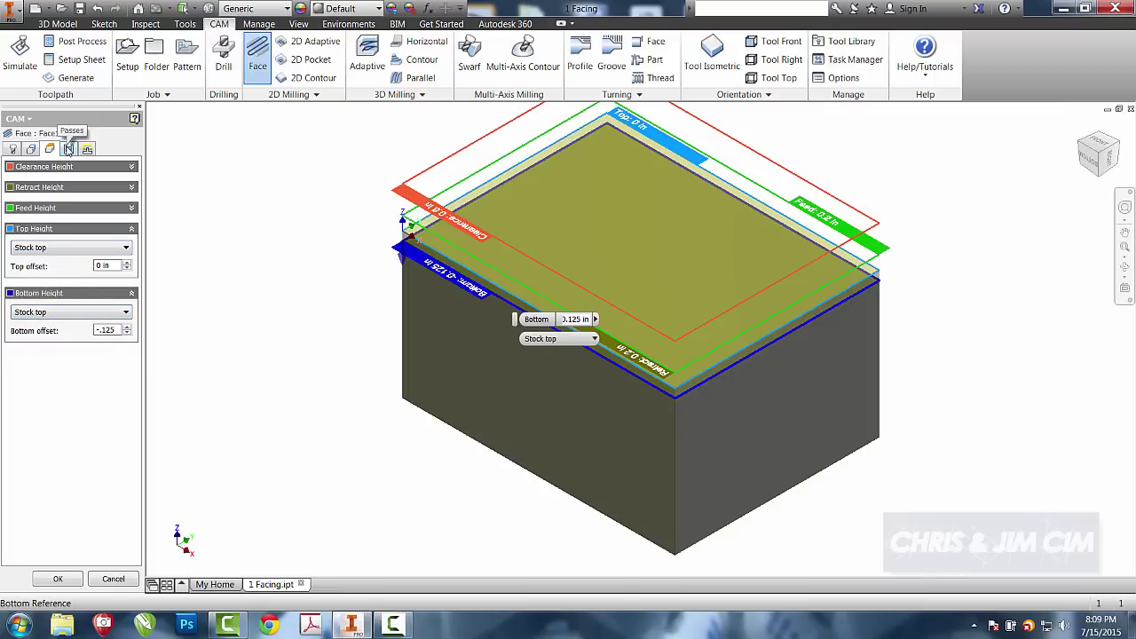
- Change the facing stepover from 0.475 in to 0.25 in
click(69, 149)
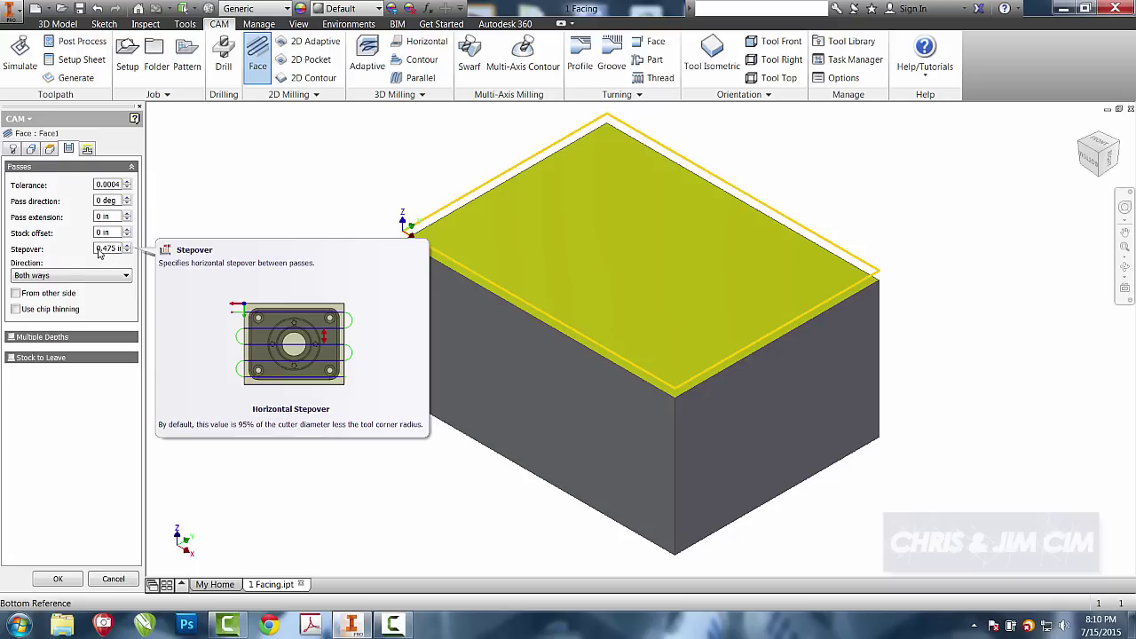
drag(99, 253, 149, 253)
text(.25)
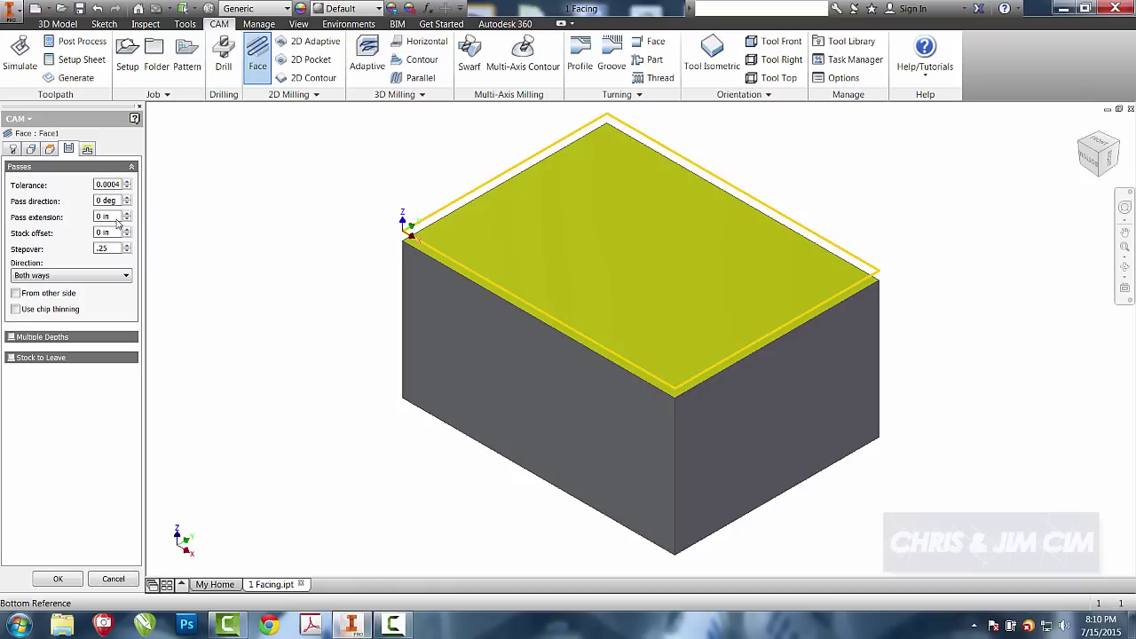
click(89, 149)
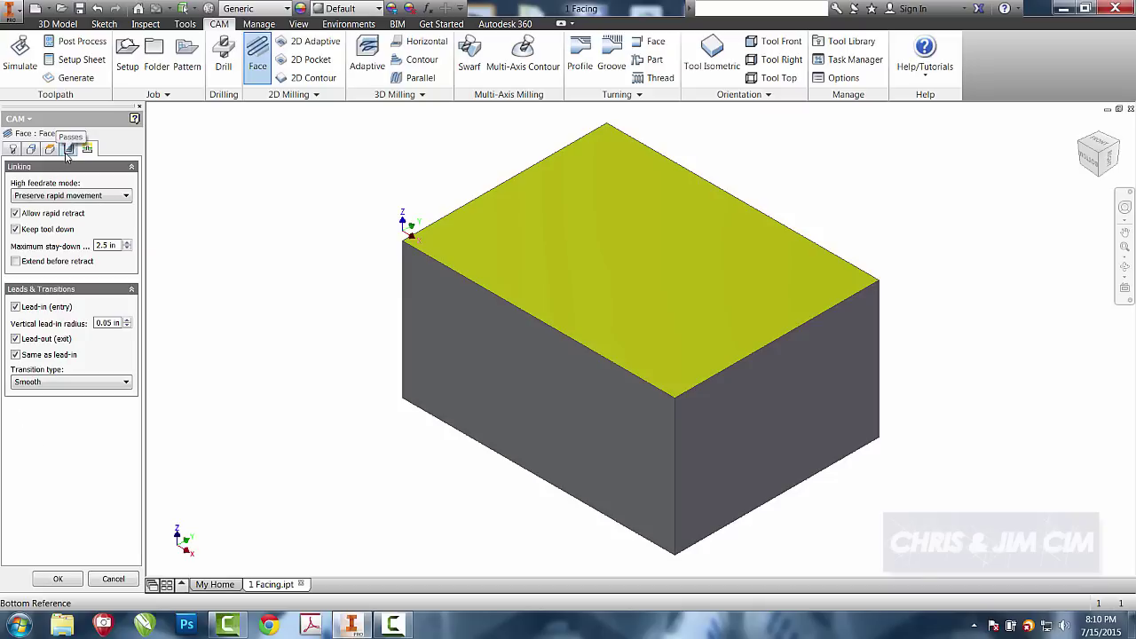
click(68, 149)
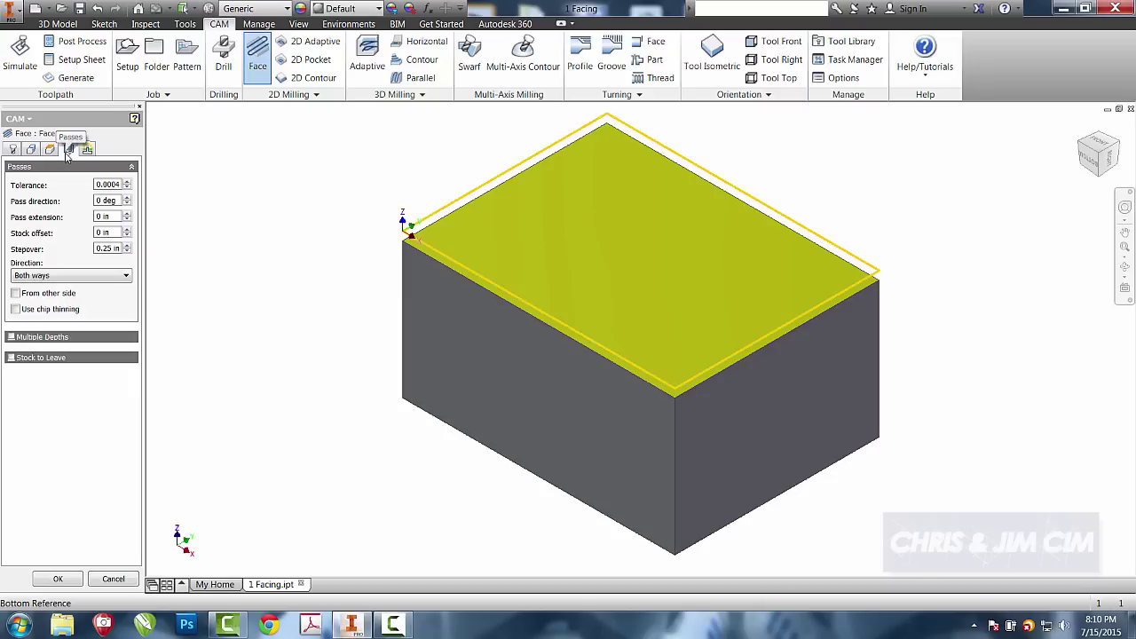
click(49, 276)
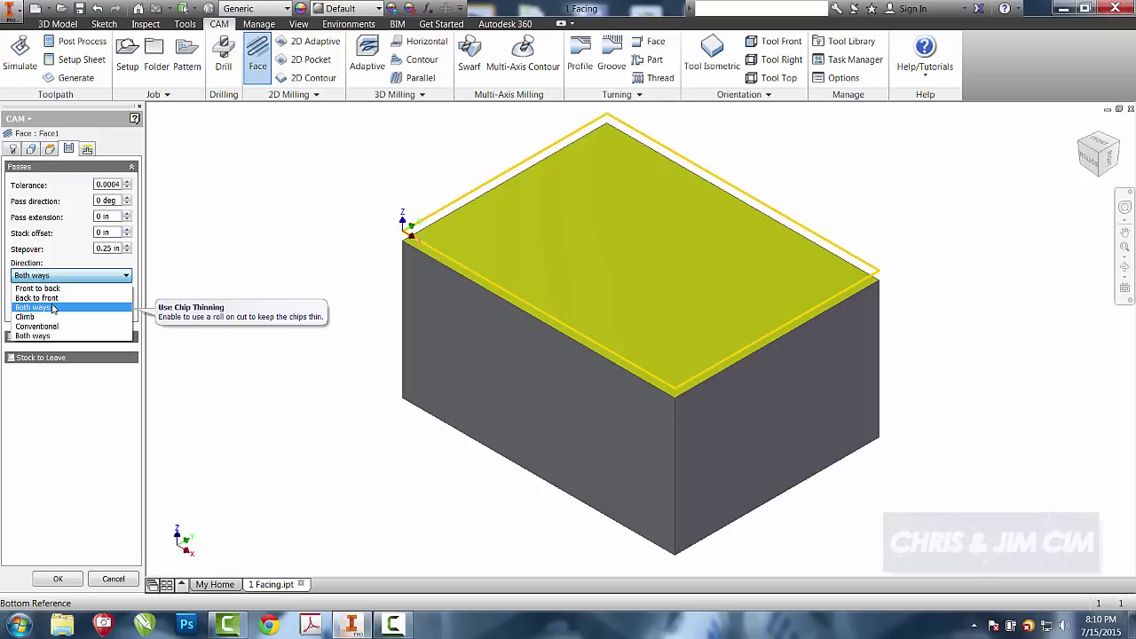
click(52, 308)
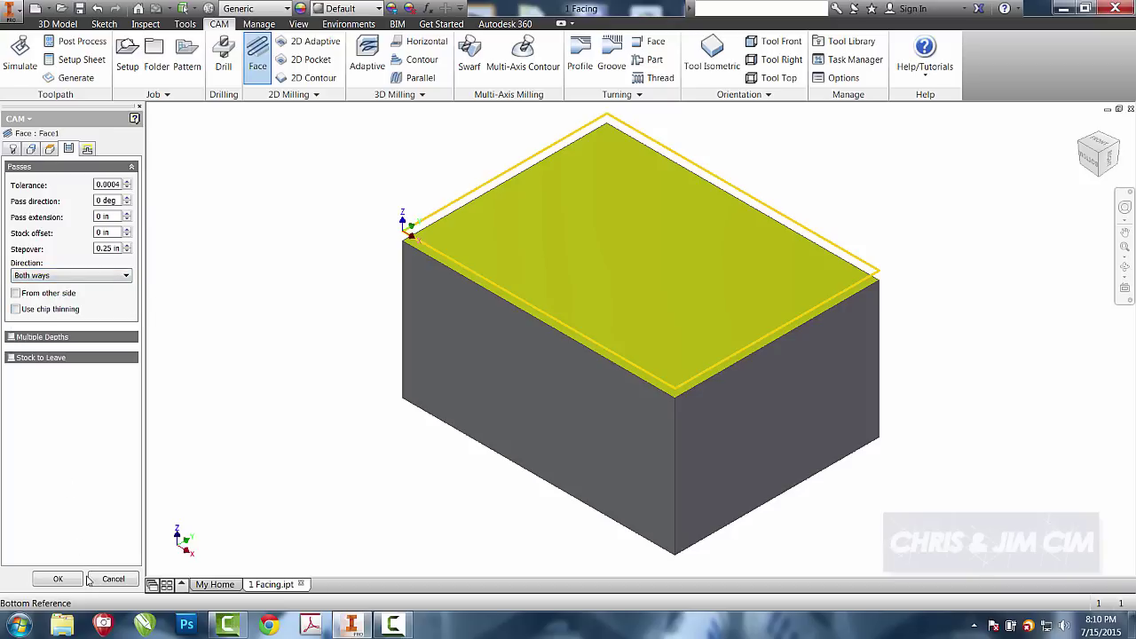
- Accept Face1 to generate its toolpath, check it from the side, then select Setup1
click(57, 579)
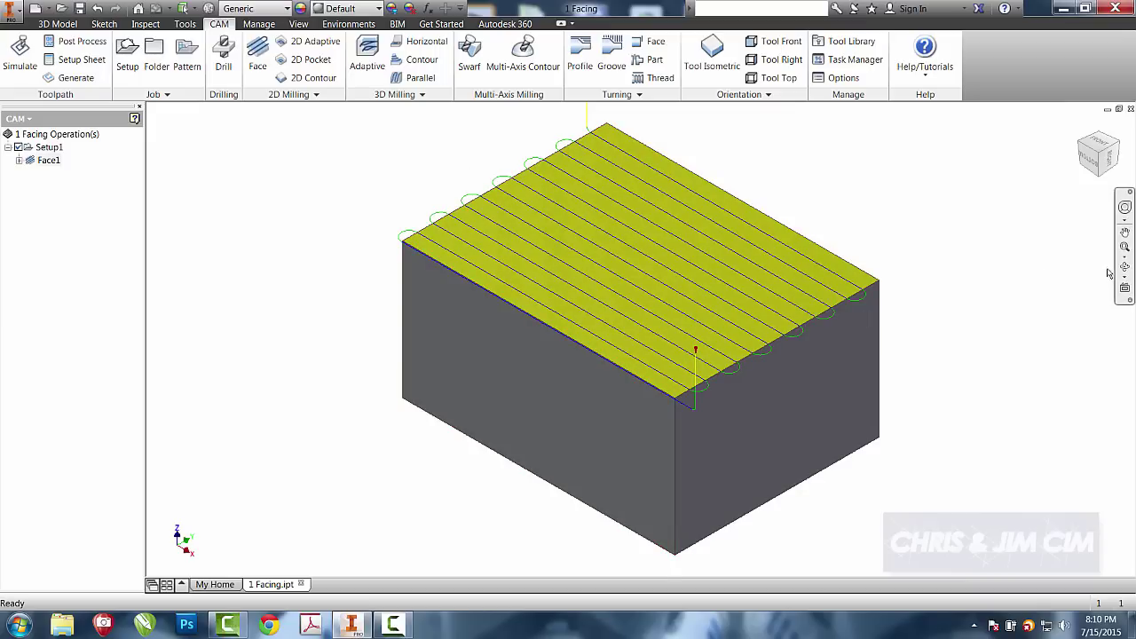
click(1090, 166)
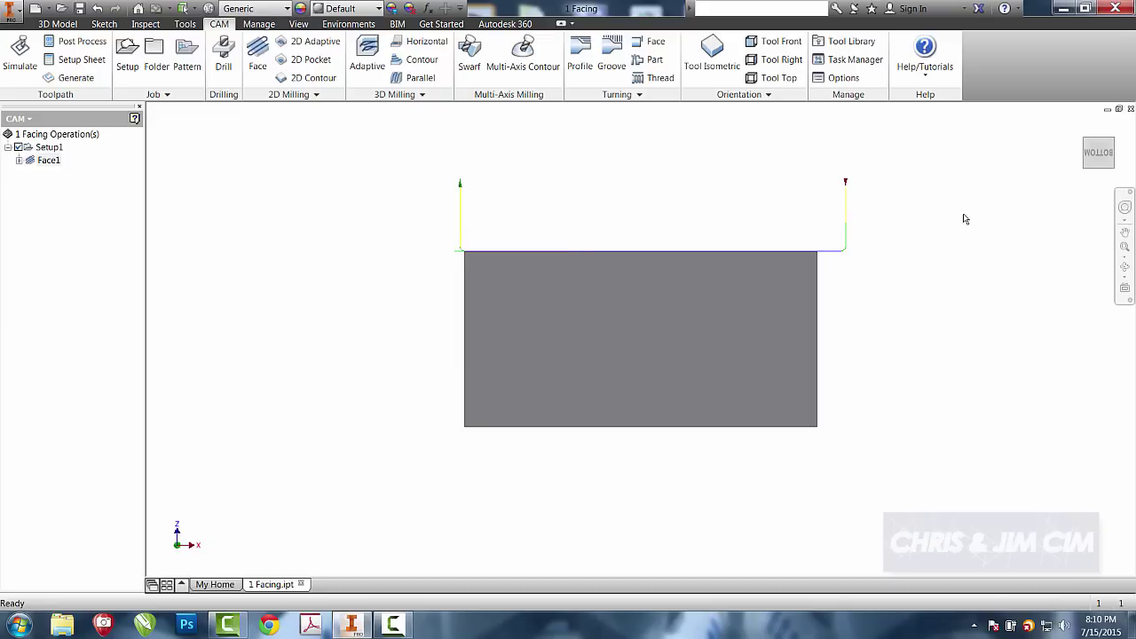
click(1080, 126)
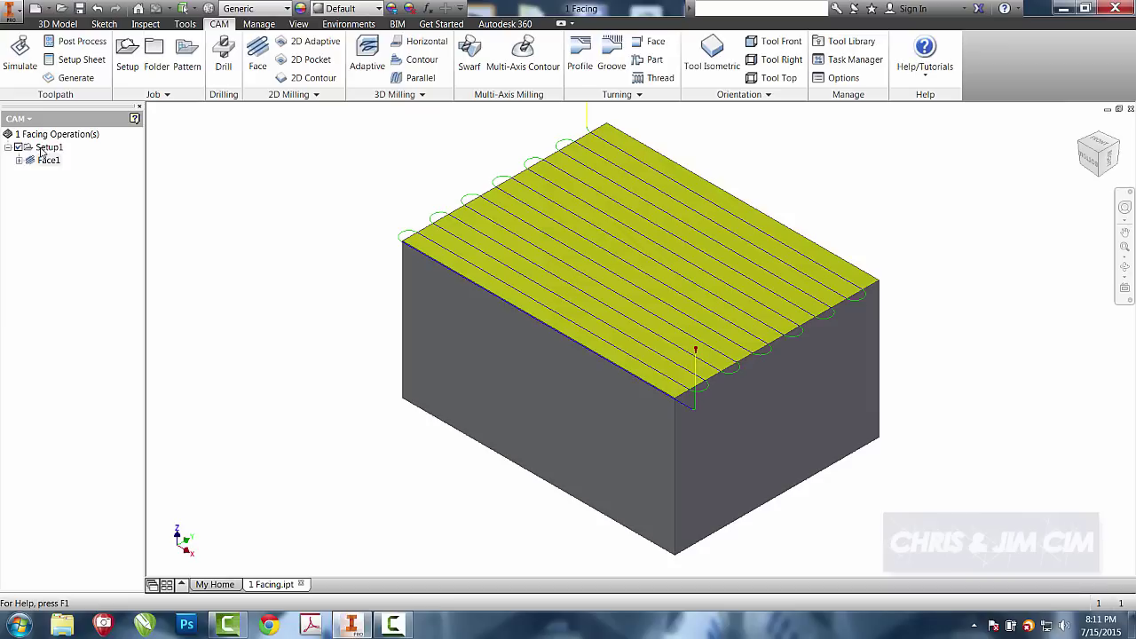
click(42, 149)
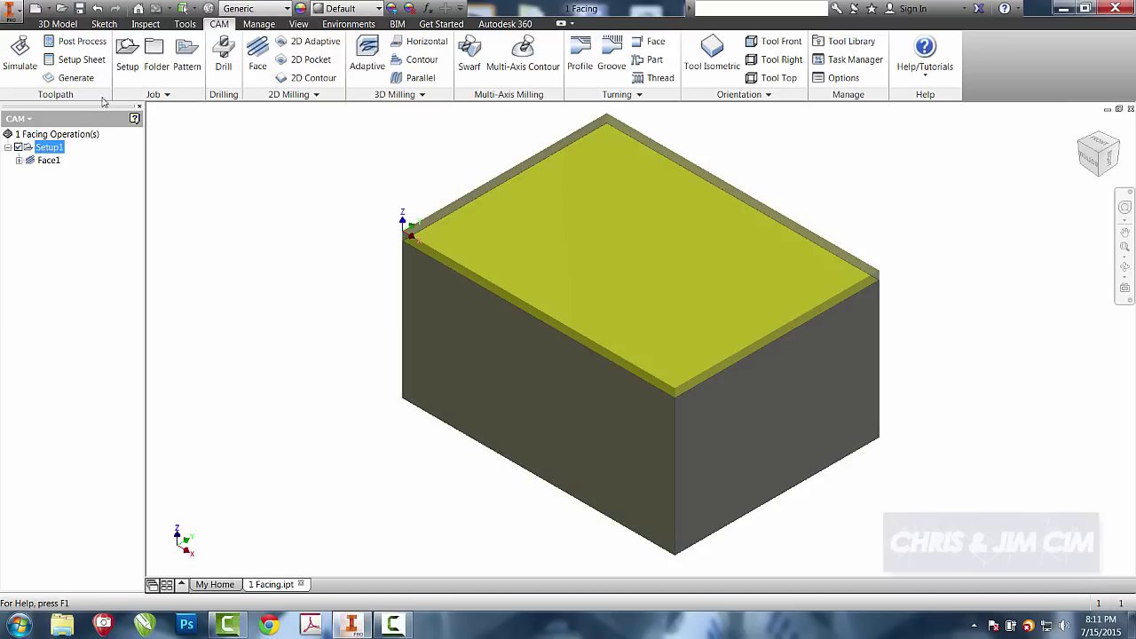
- Play the Setup1 facing simulation with the stock shown, then reopen Face1 for editing
click(24, 55)
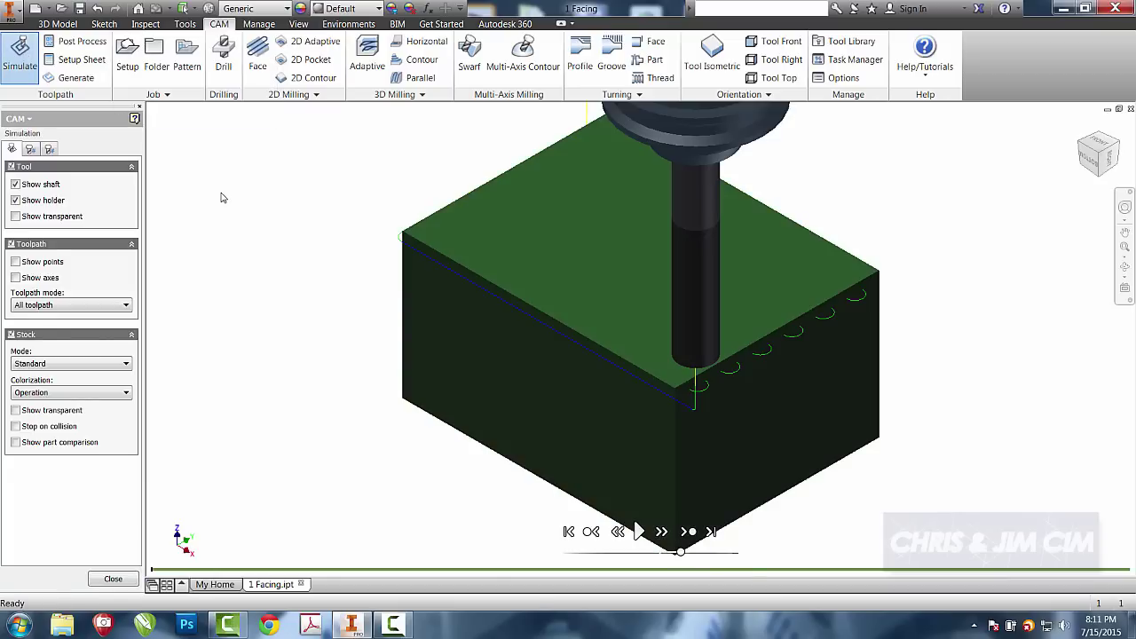
click(12, 335)
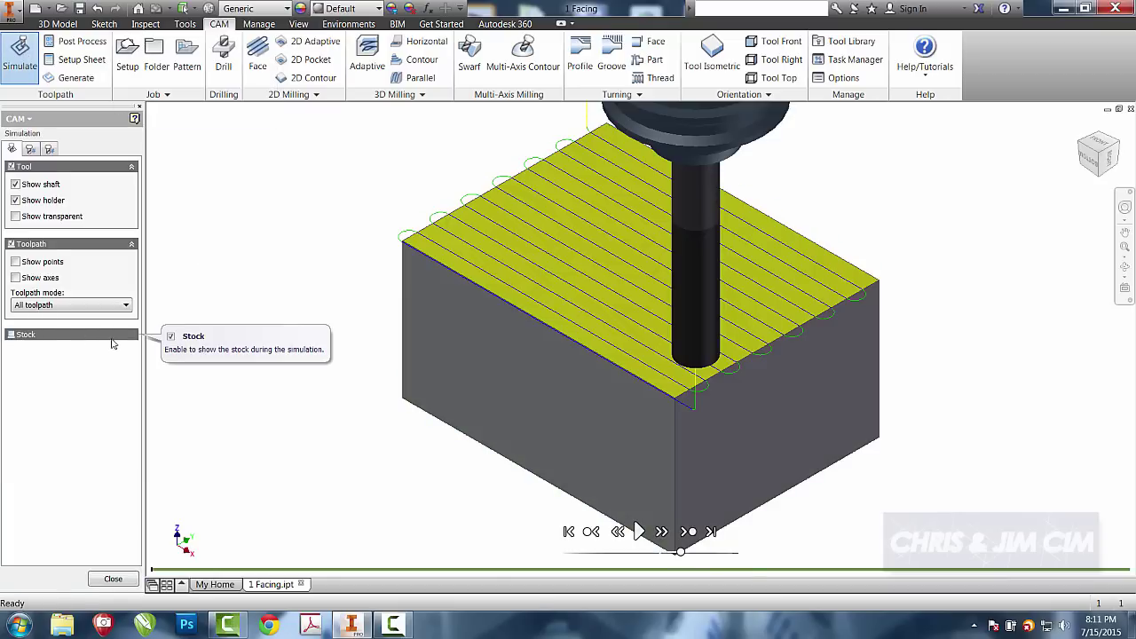
click(12, 335)
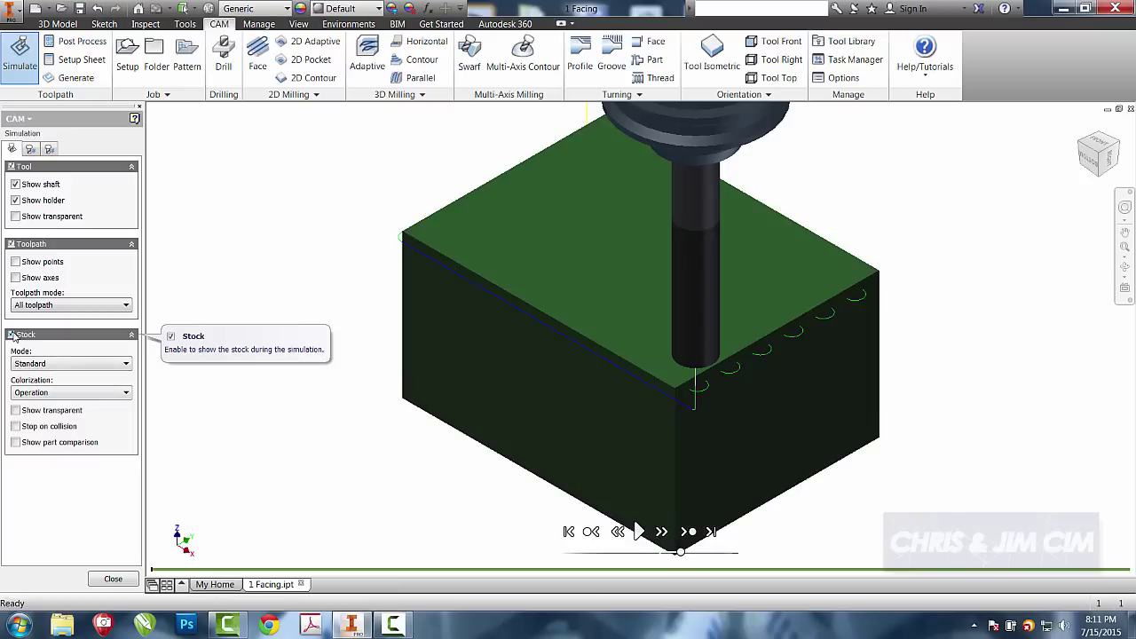
click(639, 530)
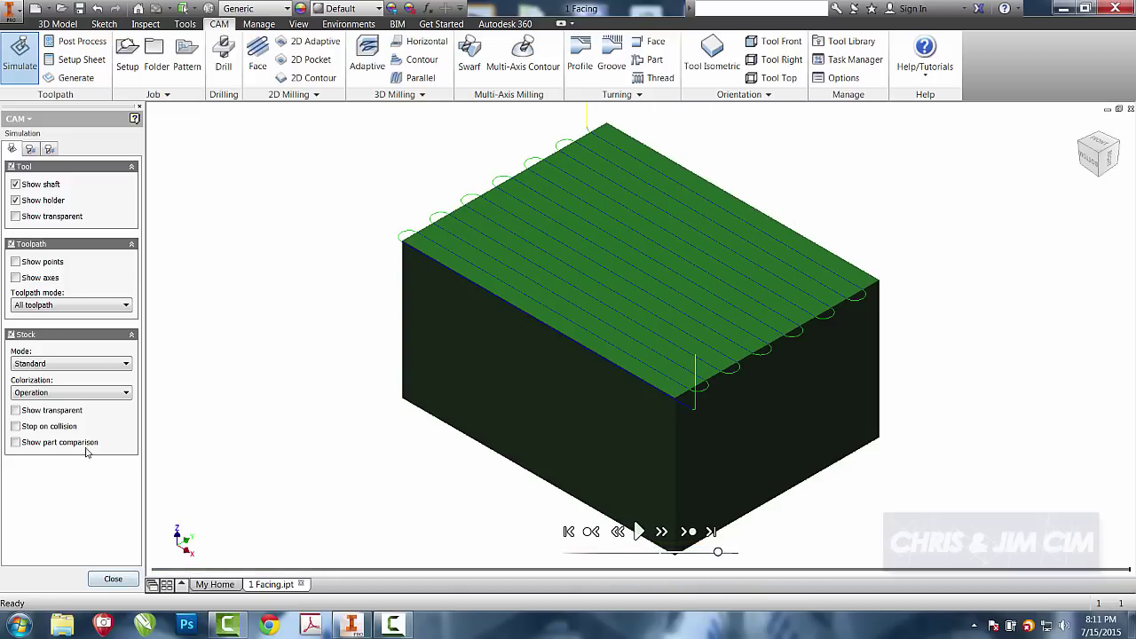
click(113, 579)
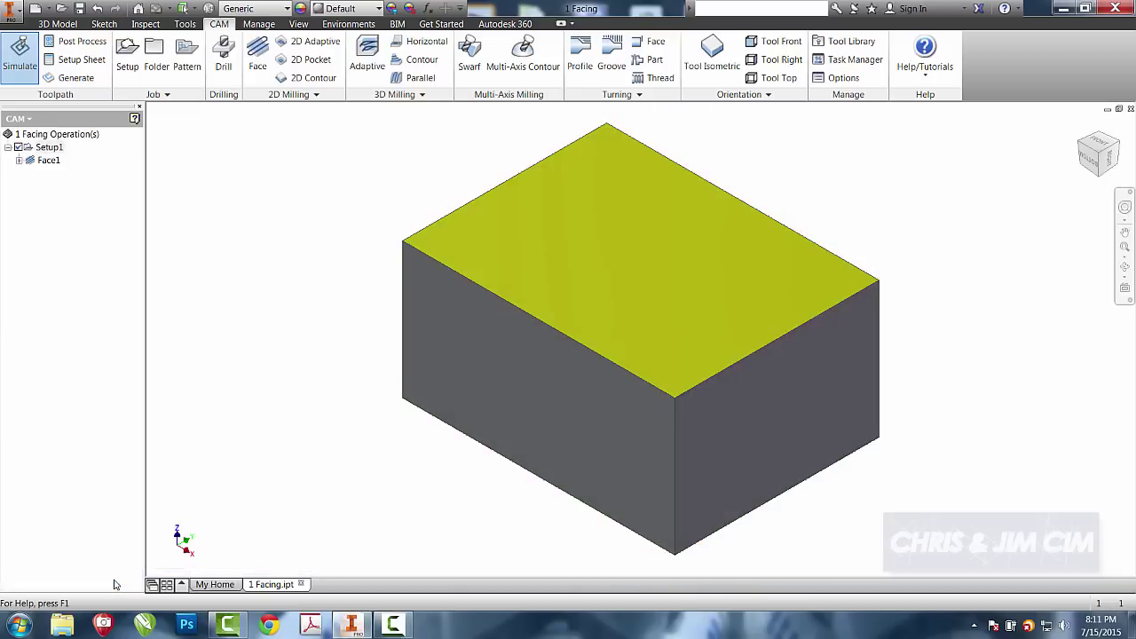
double_click(45, 162)
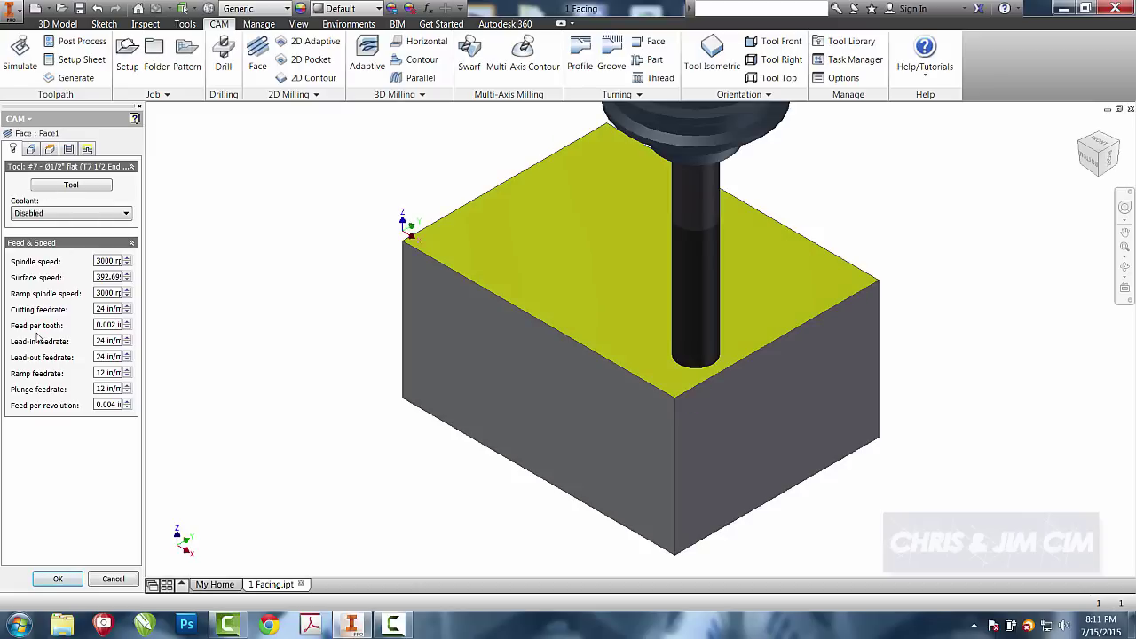